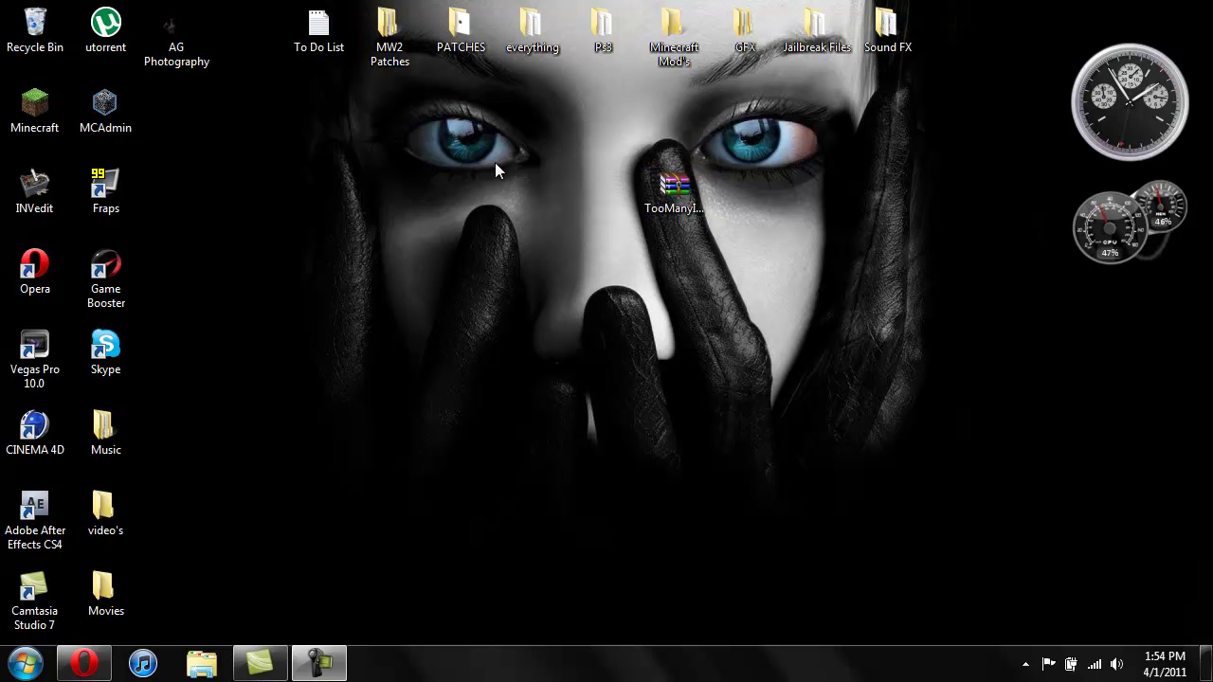
Launch Minecraft, log in with the remembered account, and load the singleplayer world Minecraft Mineshaft
double_click(36, 115)
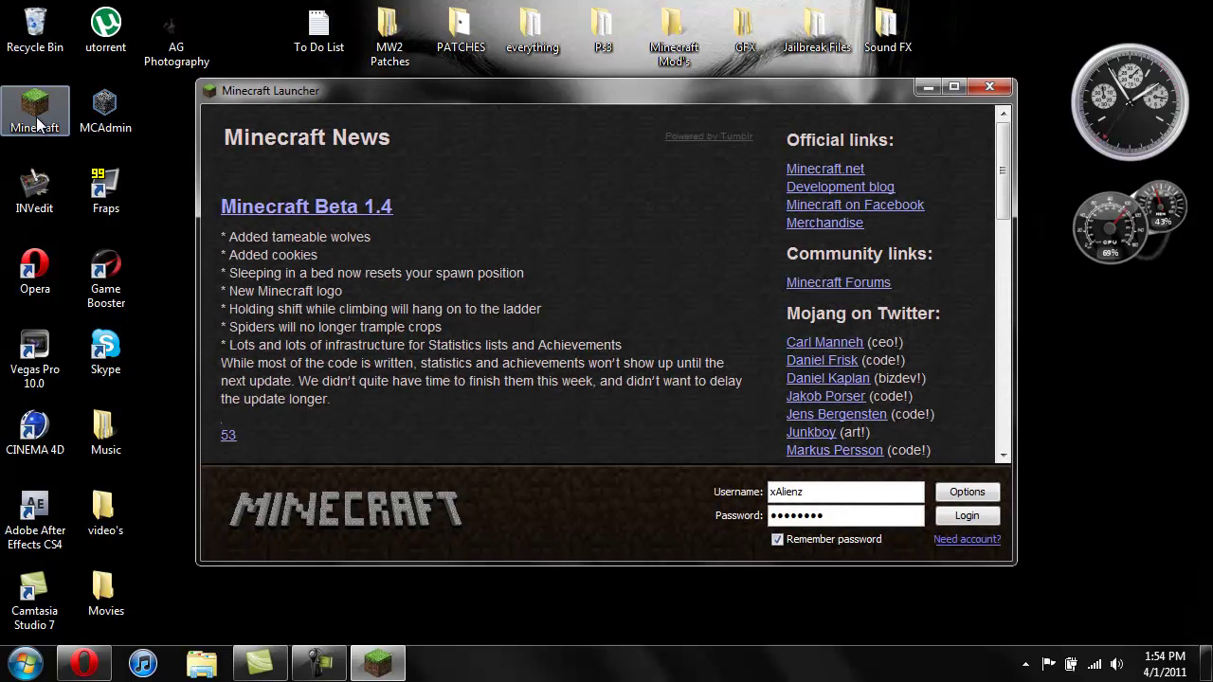
click(976, 517)
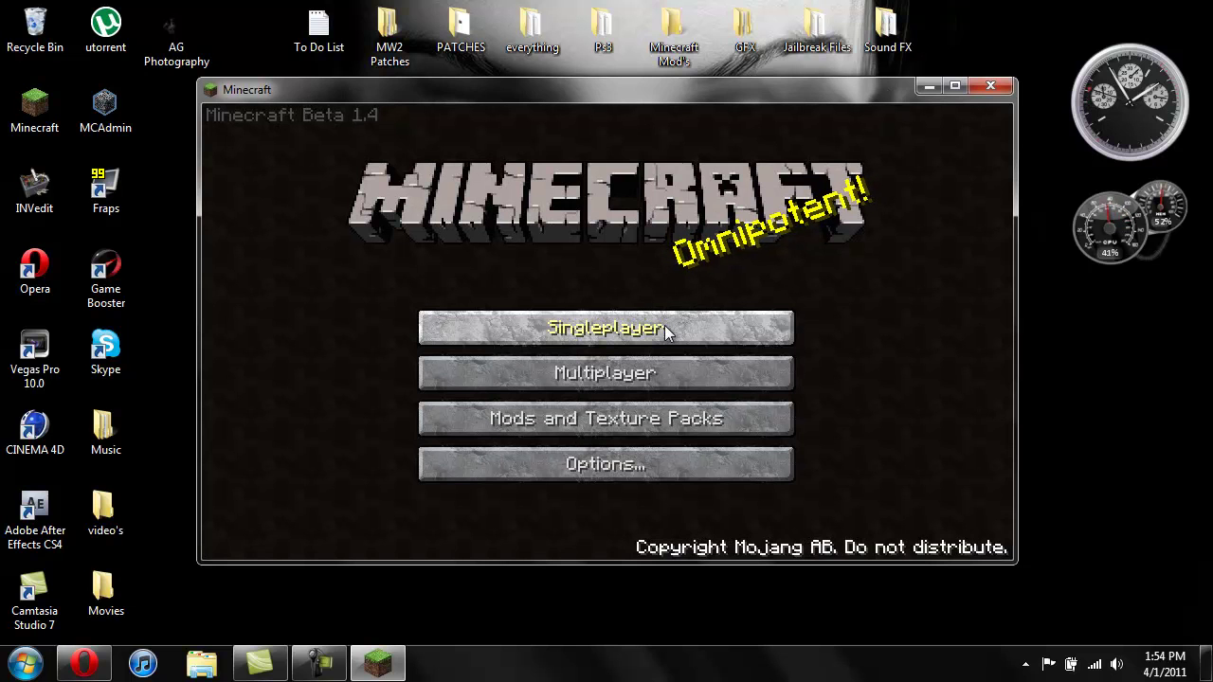
click(664, 331)
click(459, 237)
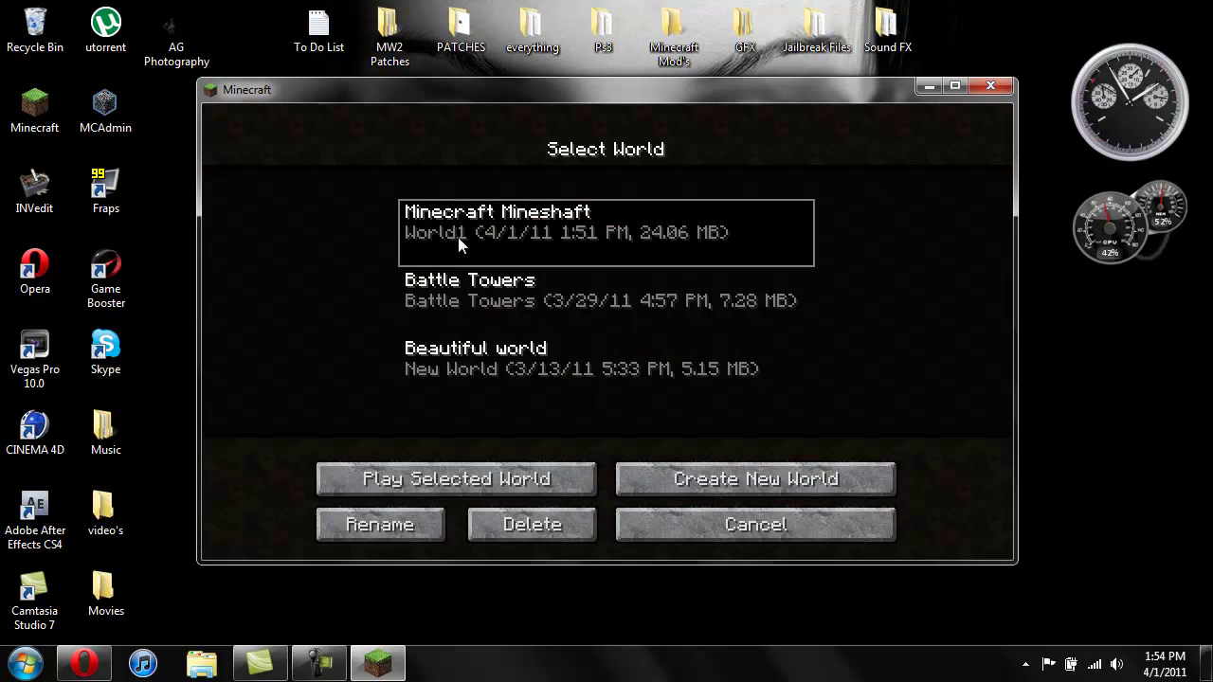
click(527, 479)
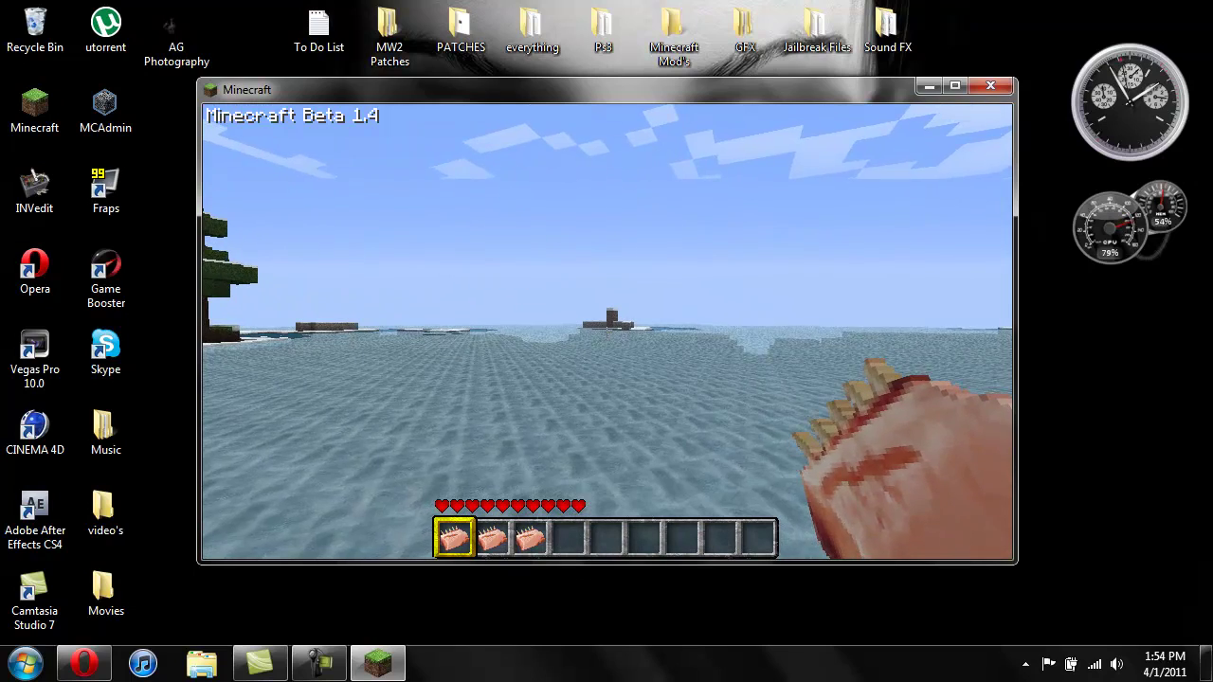
Open the inventory and look through all four pages of the TooManyItems item list
key(e)
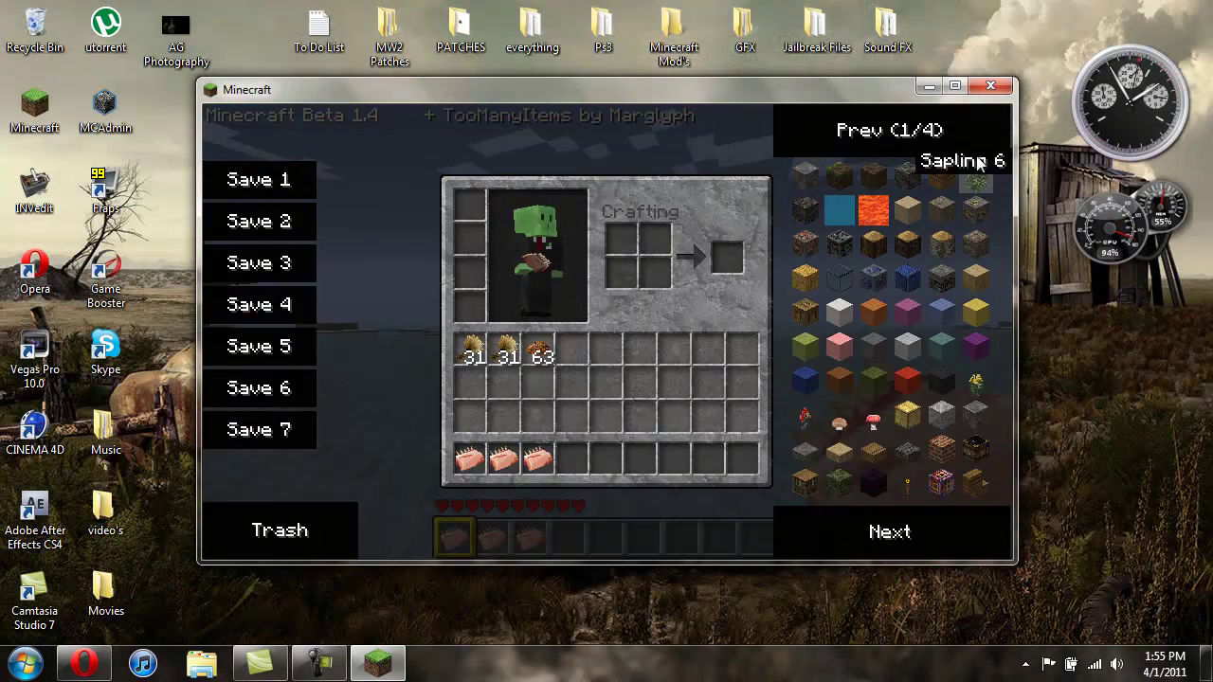
click(920, 540)
click(920, 540)
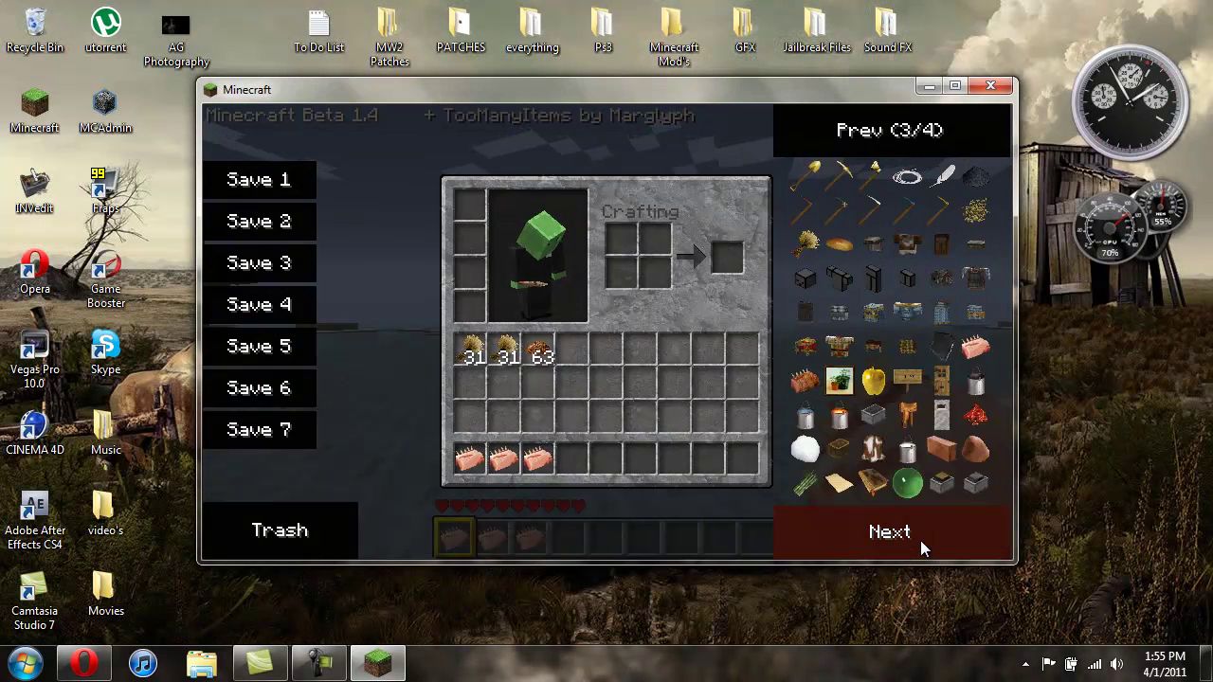
click(920, 540)
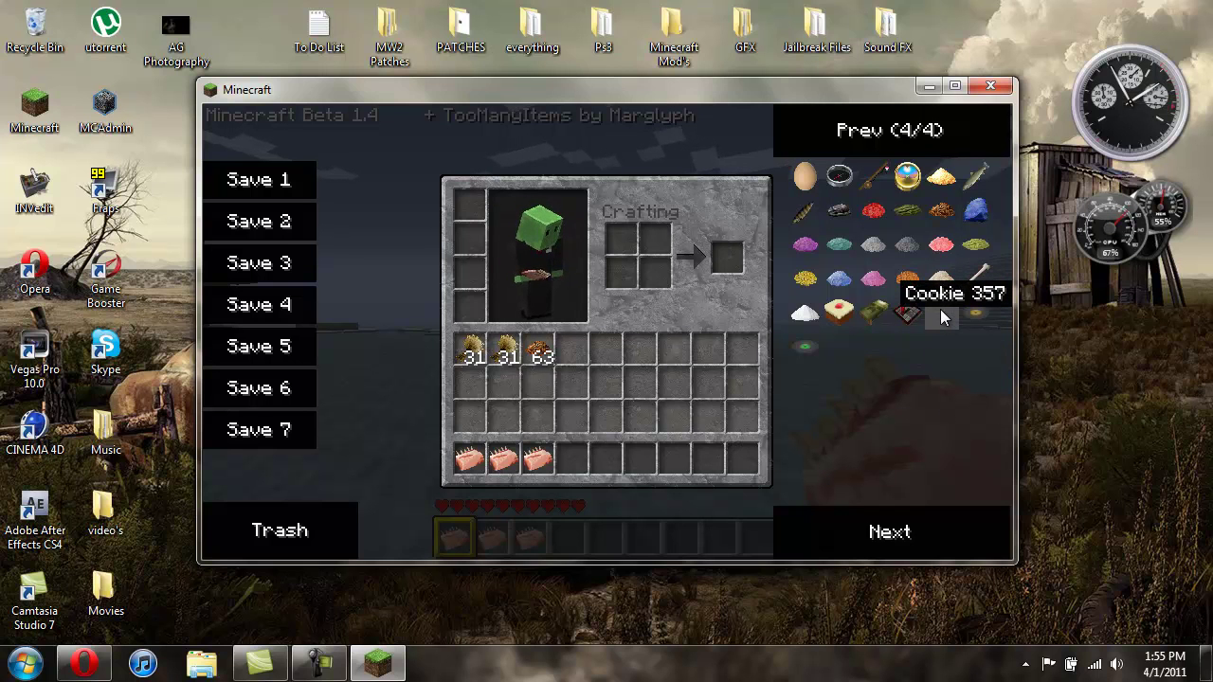
click(878, 529)
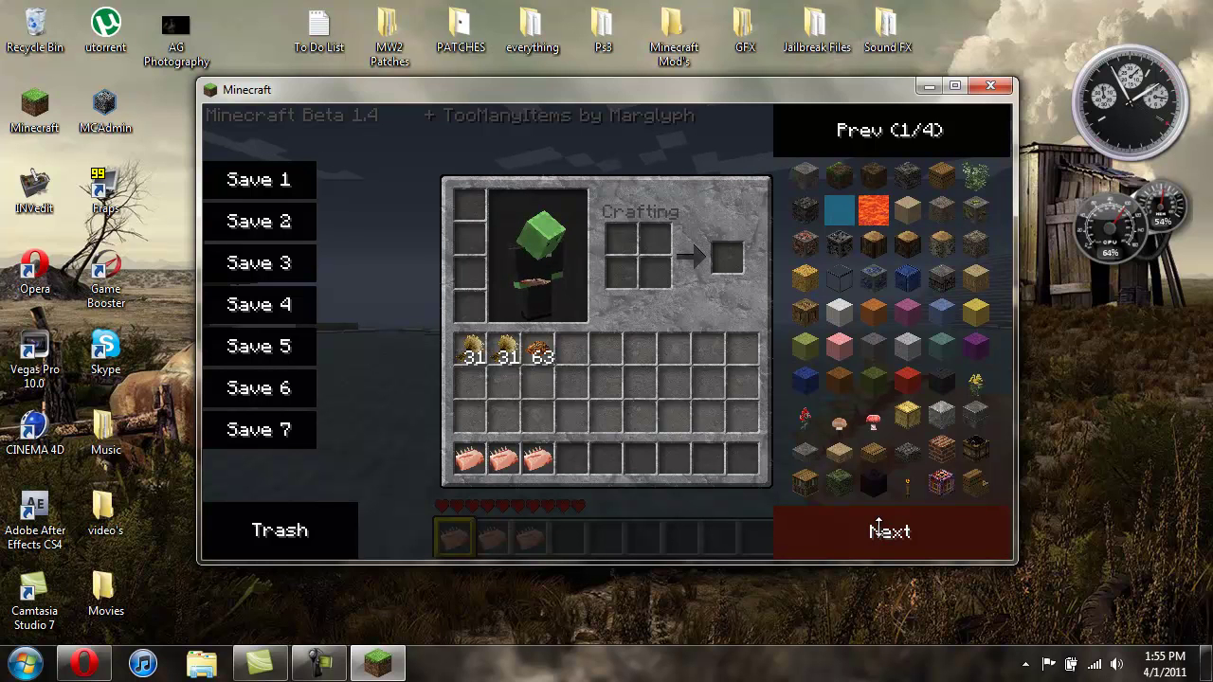
Add a Diamond Axe from page 2 of the item list and move it into the main inventory's lowest row
click(878, 529)
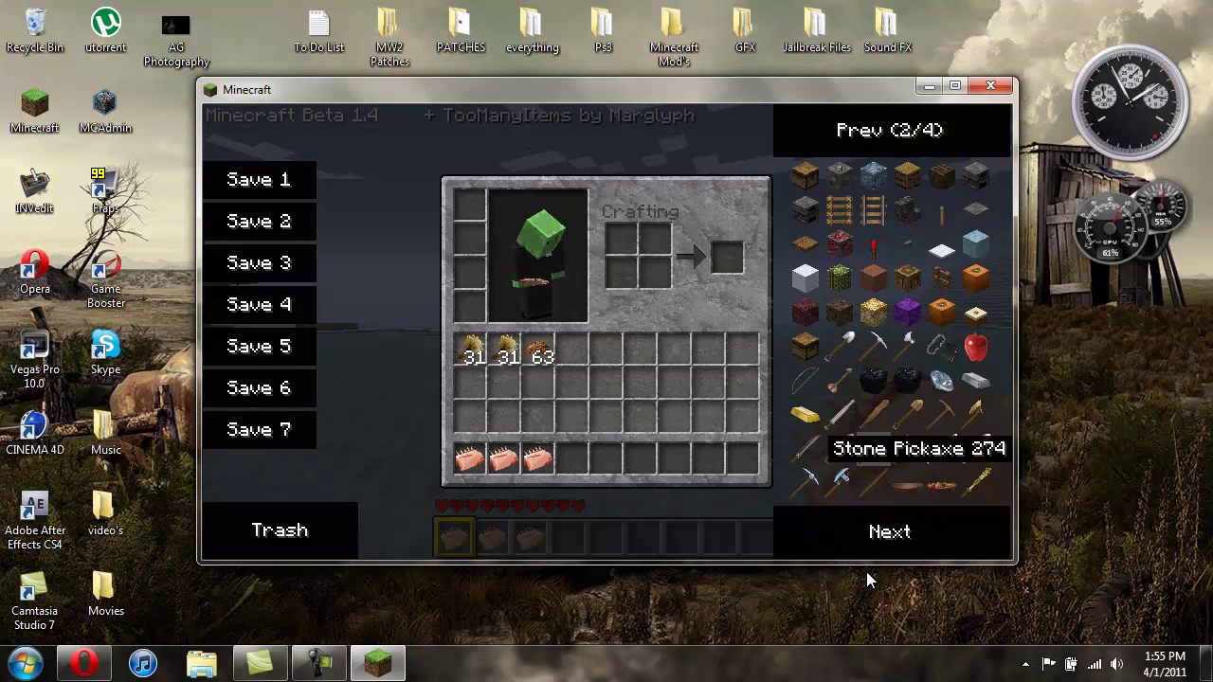
click(841, 483)
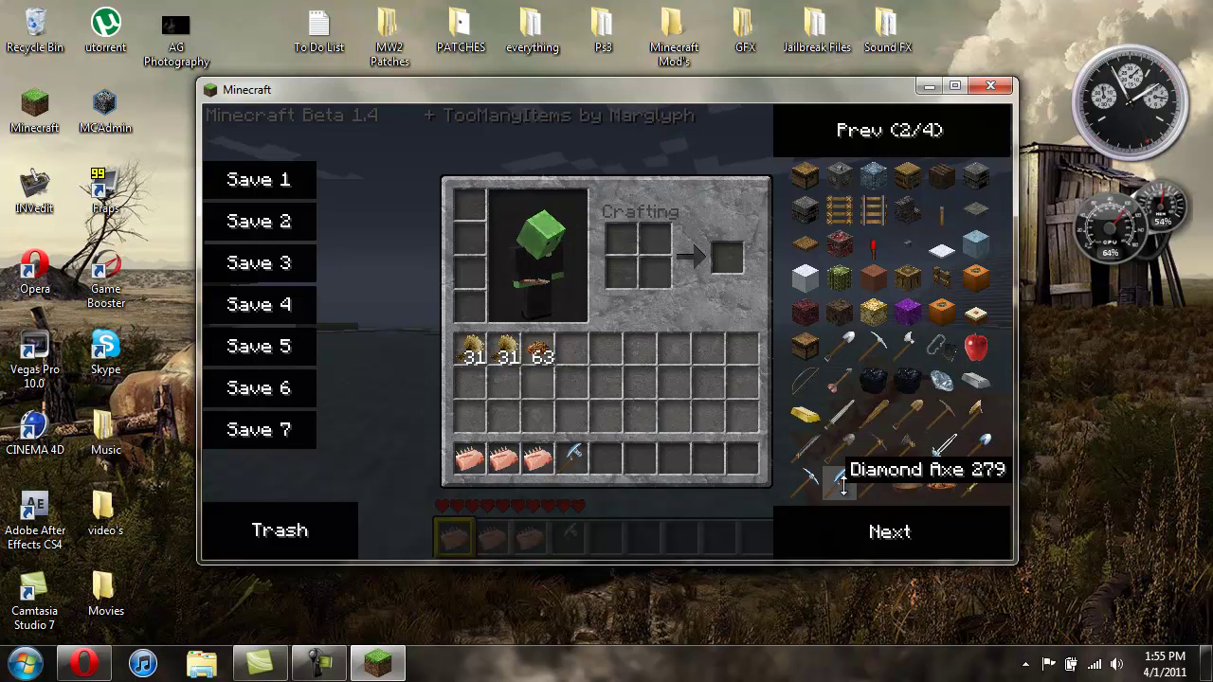
click(571, 460)
click(576, 422)
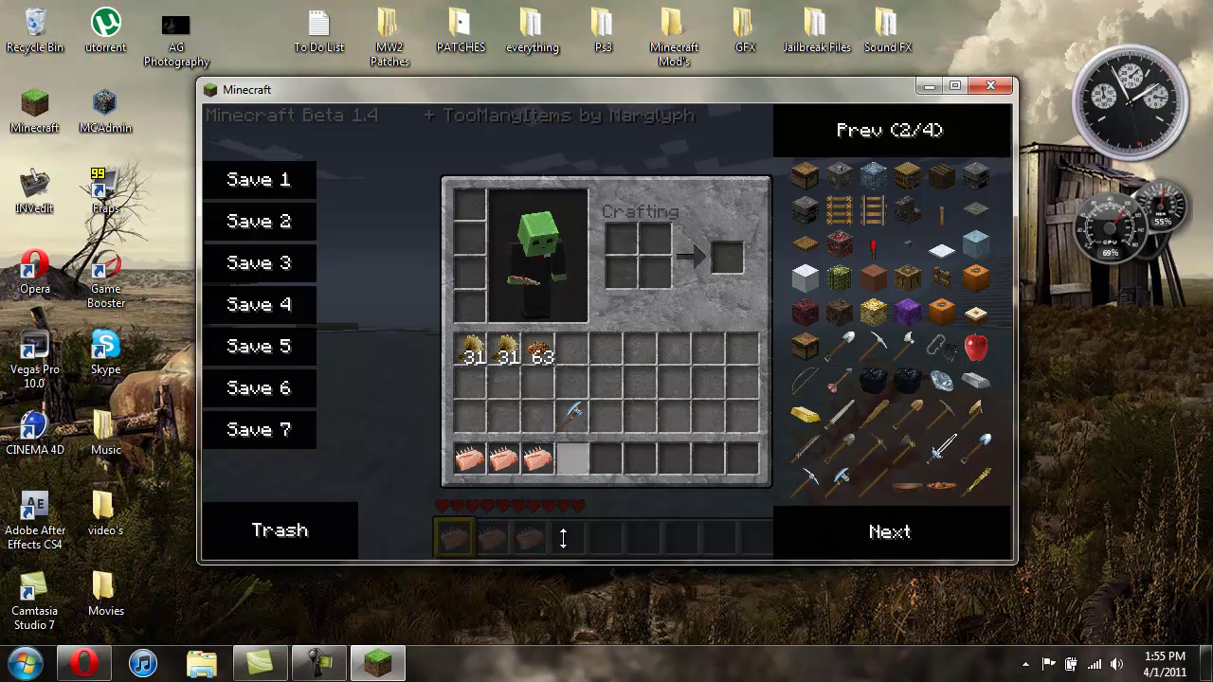
Trash the stack of 63 items and both wheat stacks from the main inventory
click(533, 356)
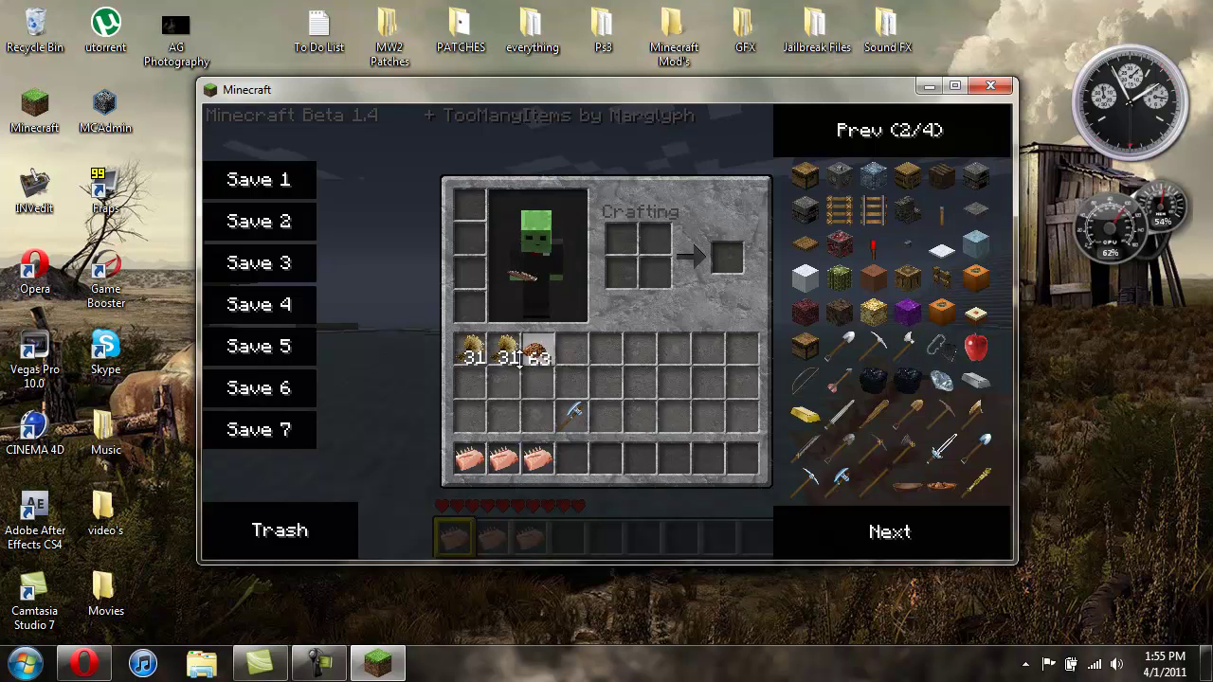
click(311, 528)
click(471, 351)
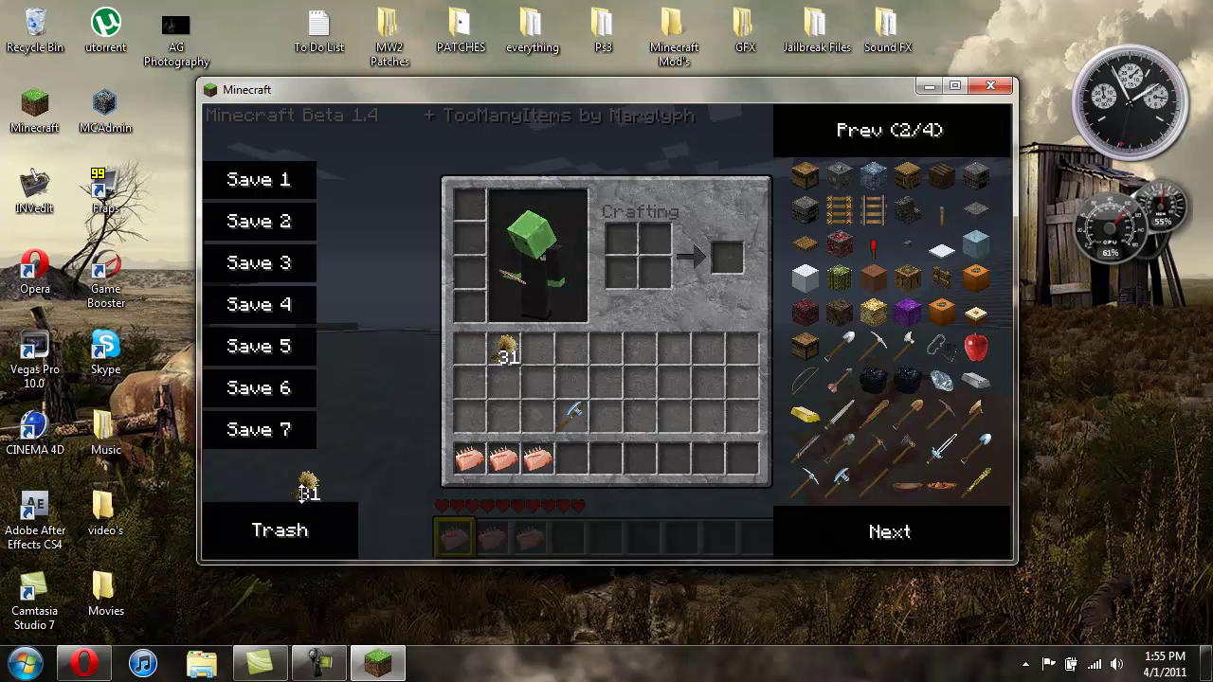
click(507, 351)
click(511, 349)
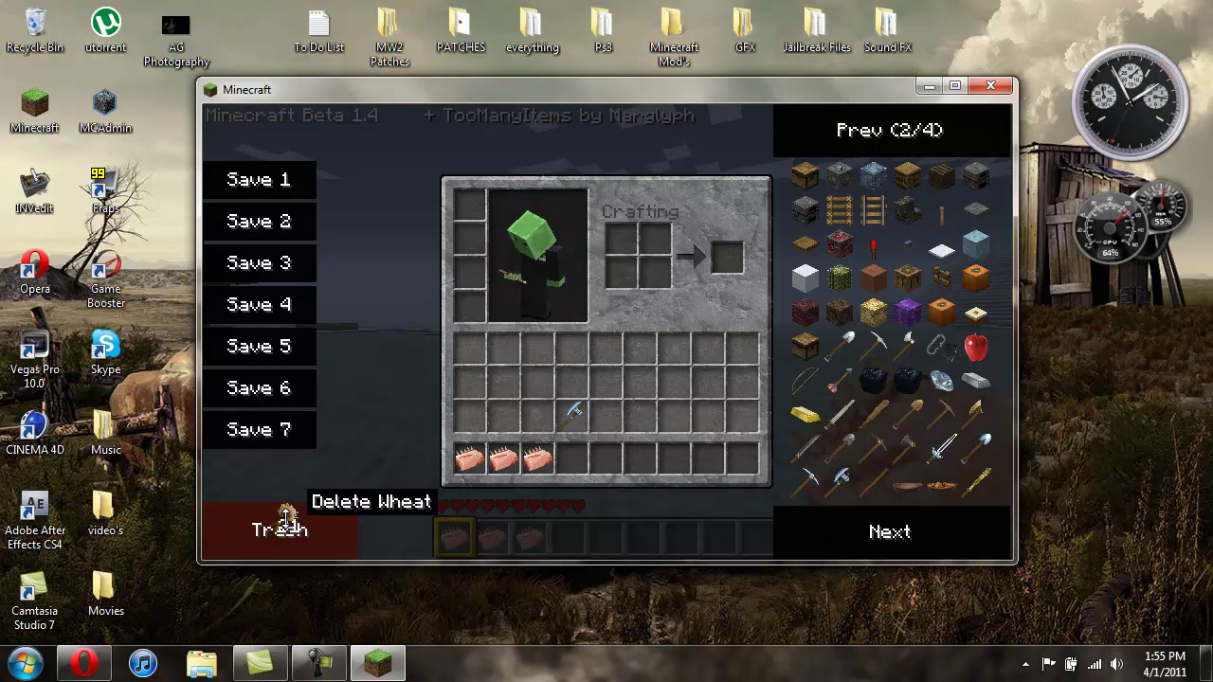
click(284, 525)
Trash the three raw porkchops from the hotbar
click(468, 458)
click(303, 528)
click(504, 458)
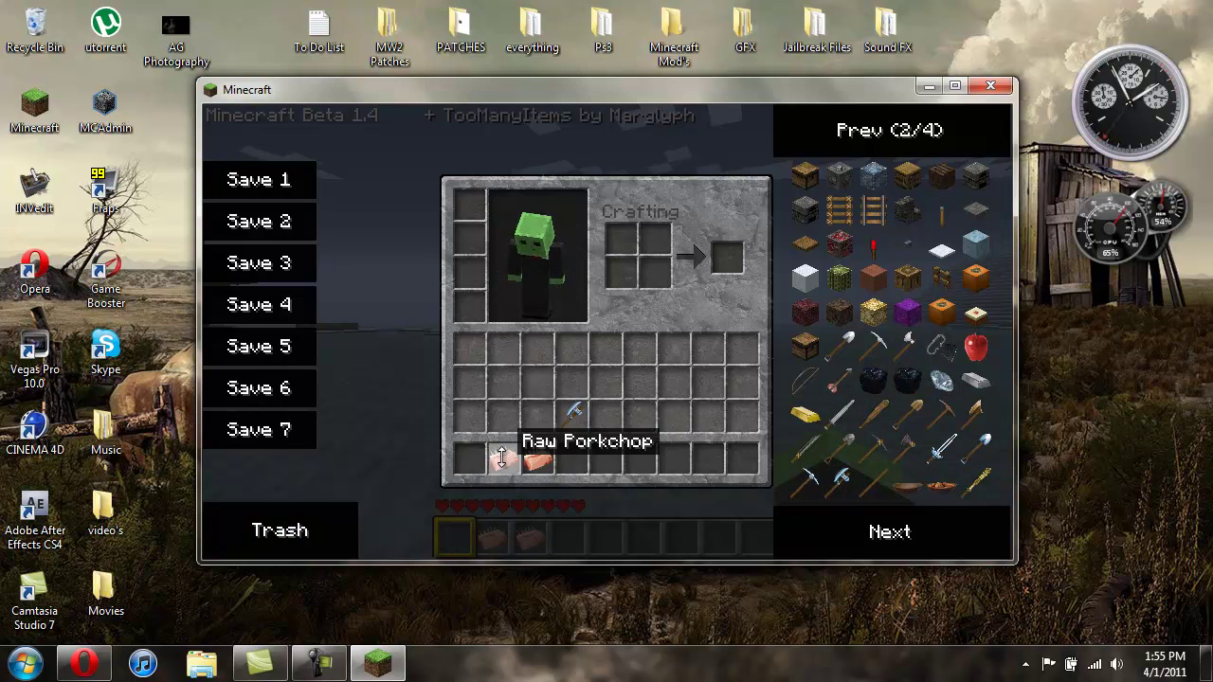
click(312, 521)
click(537, 459)
click(331, 521)
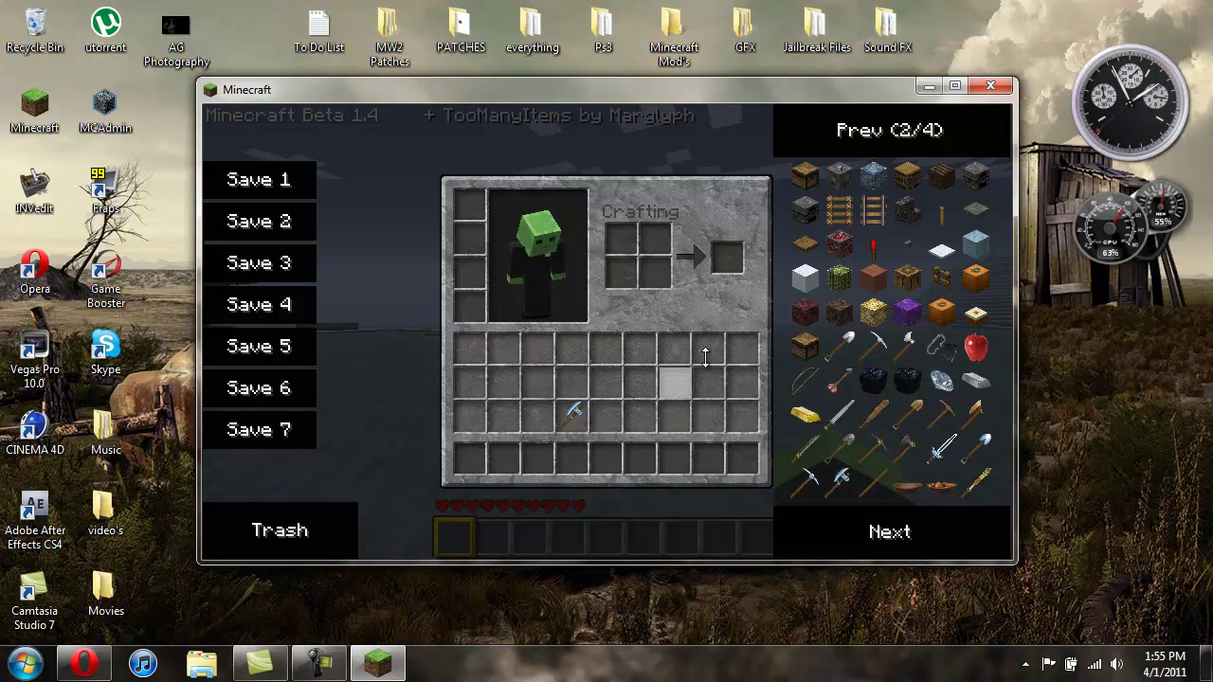
Add a Diamond Helmet, Diamond Chestplate, Diamond Leggings and Diamond Boots from page 3 of the item list
click(881, 530)
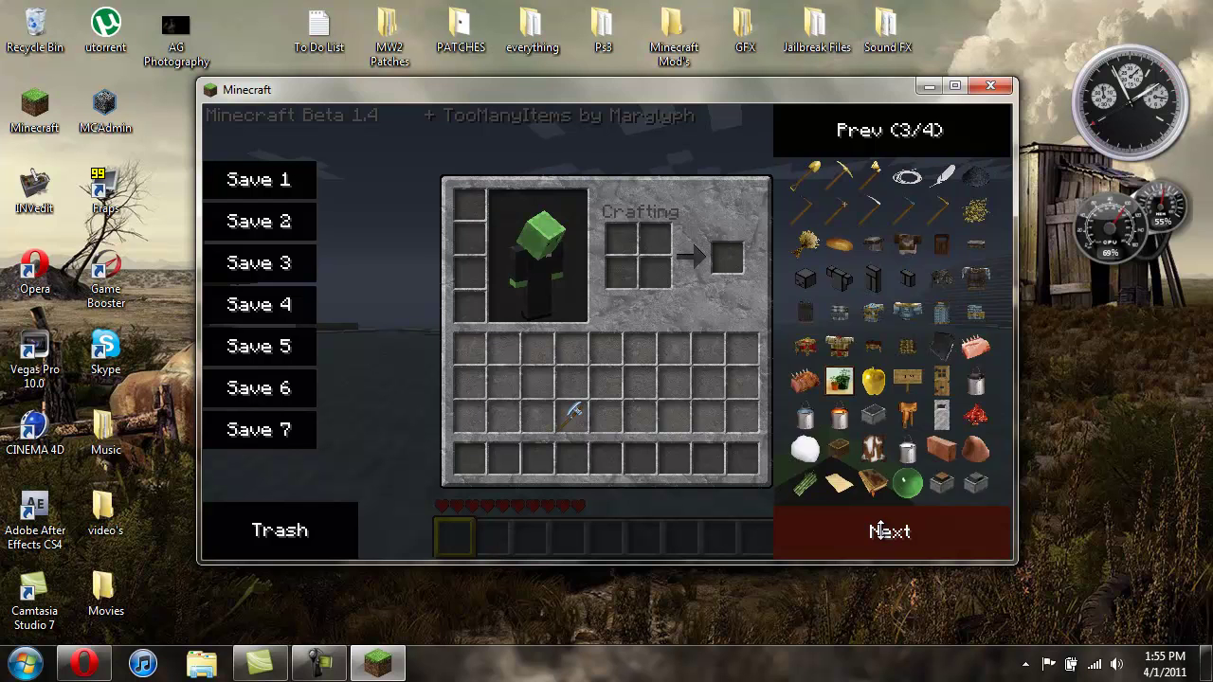
click(881, 531)
click(880, 530)
click(880, 531)
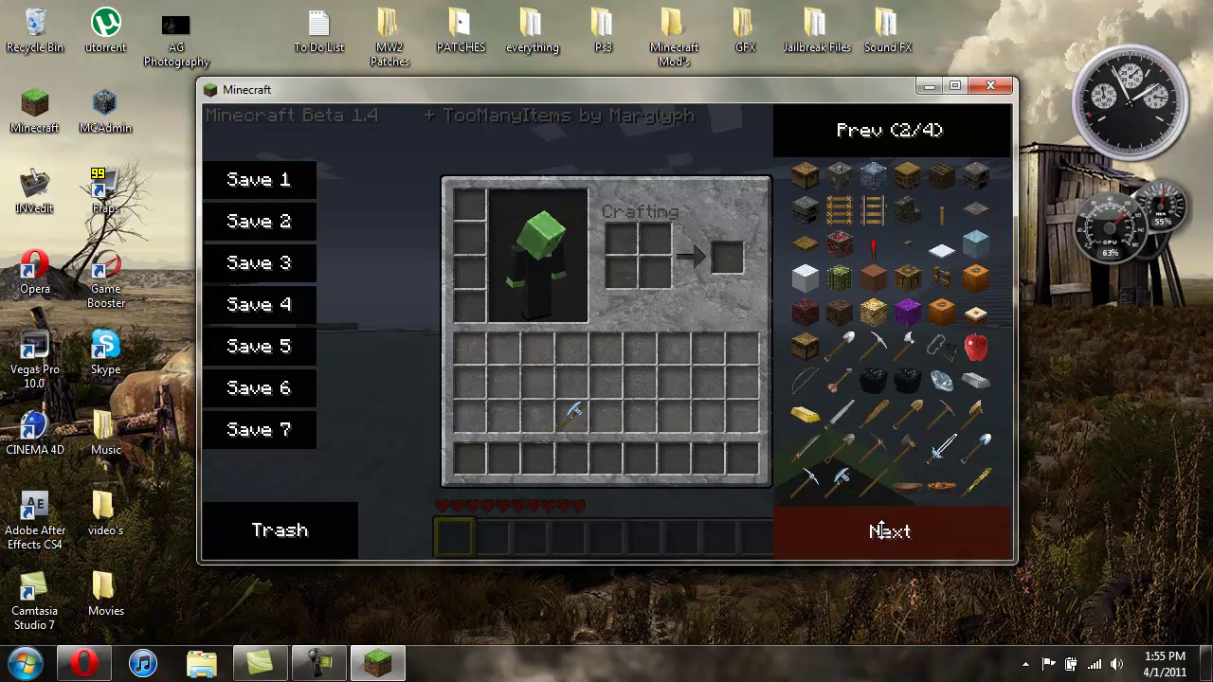
click(881, 530)
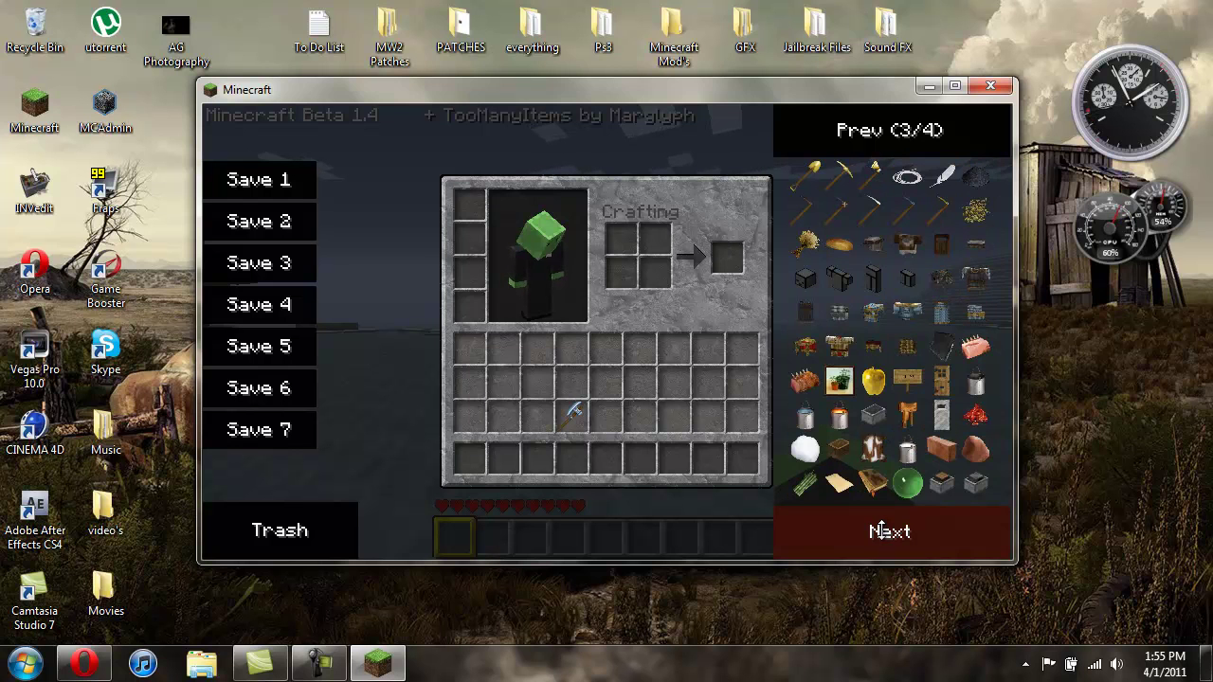
click(874, 313)
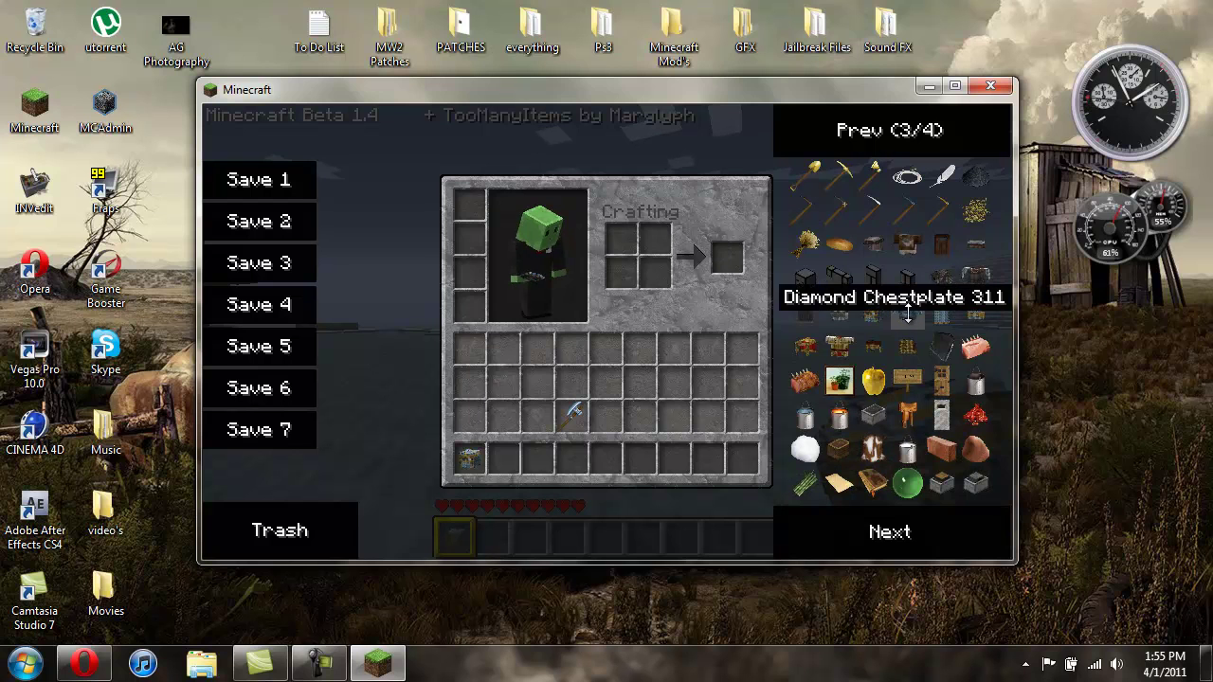
click(908, 314)
click(939, 320)
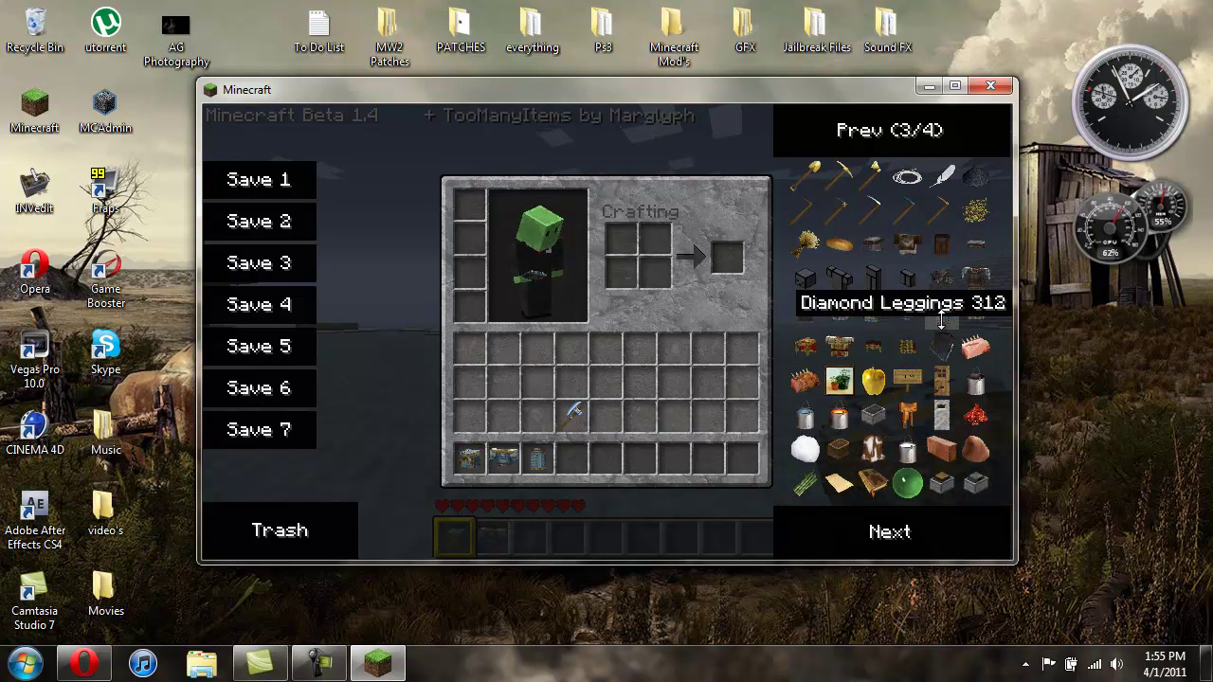
click(962, 327)
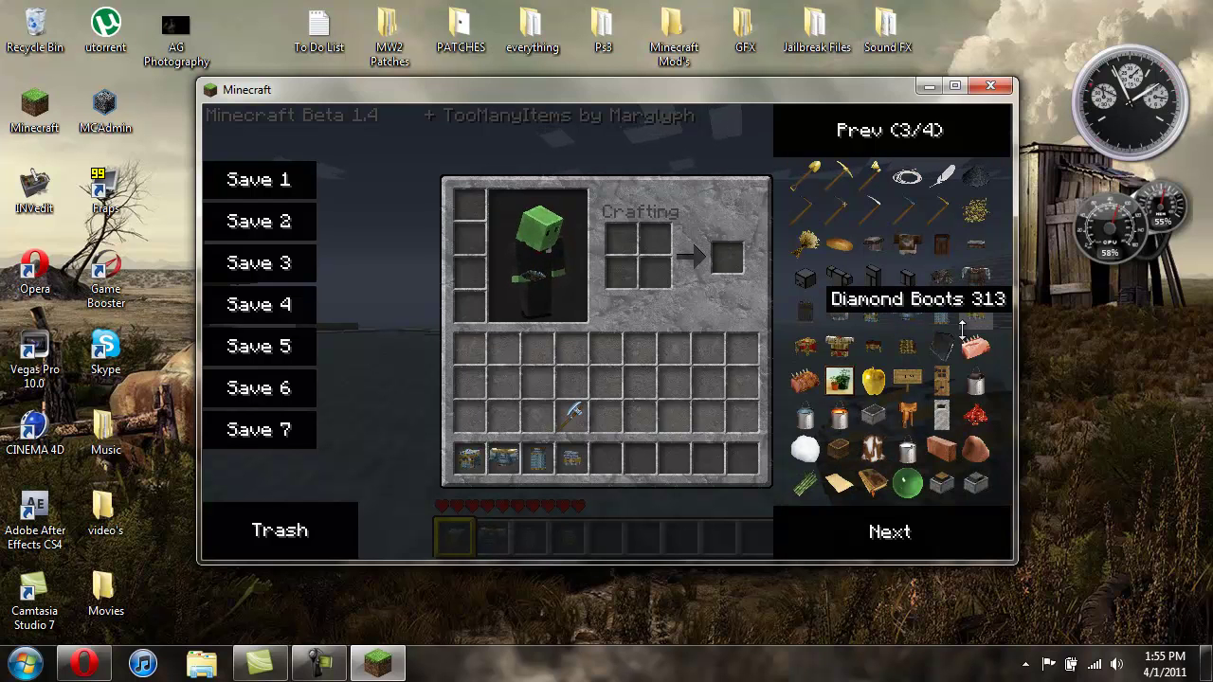
Equip the diamond helmet, chestplate, leggings and boots from the hotbar in the character's armor slots
click(469, 459)
click(467, 210)
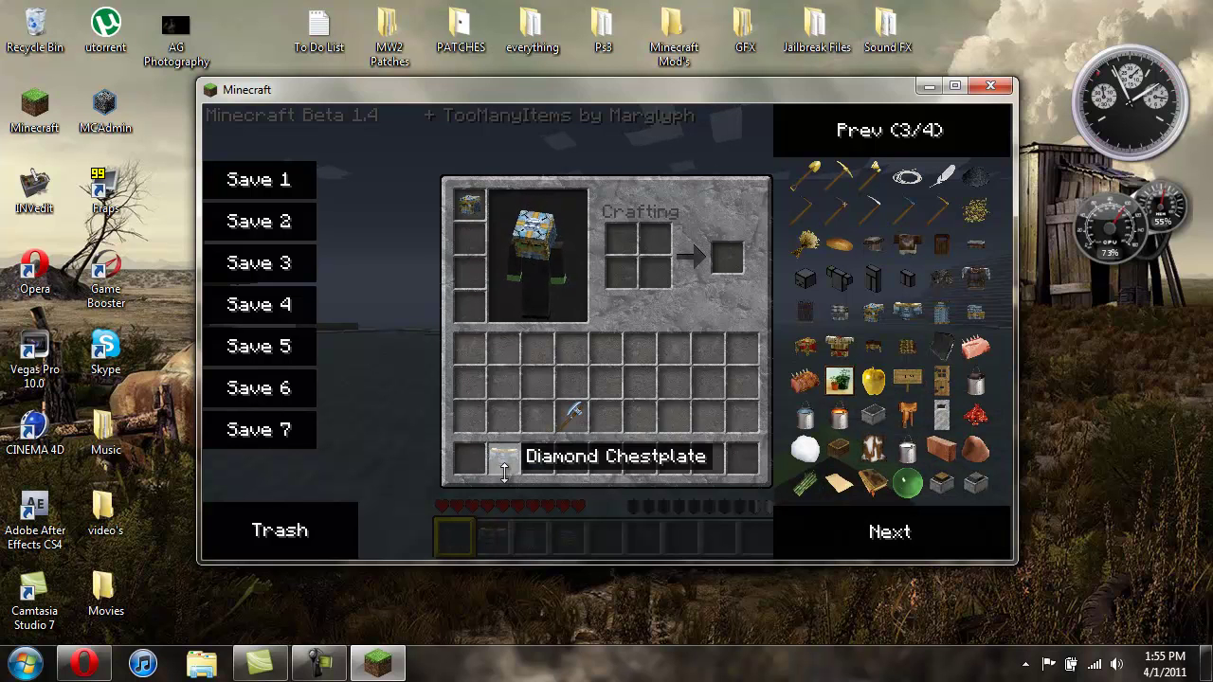
click(503, 458)
click(464, 235)
click(537, 459)
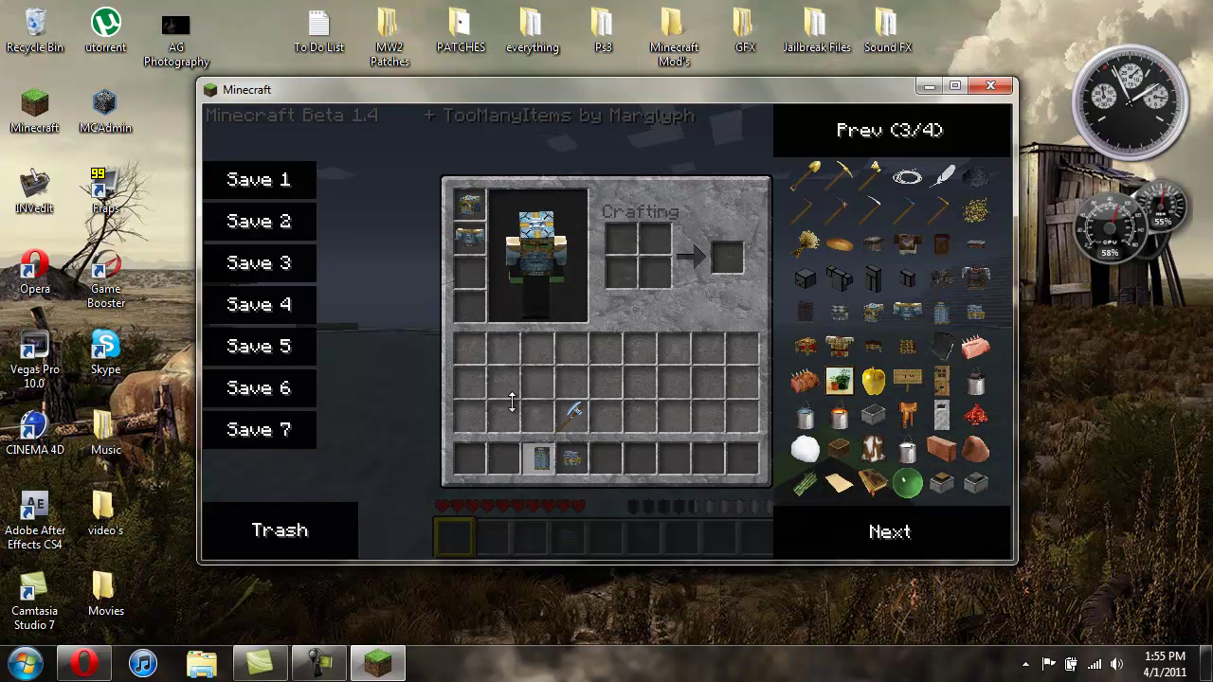
click(469, 273)
click(571, 458)
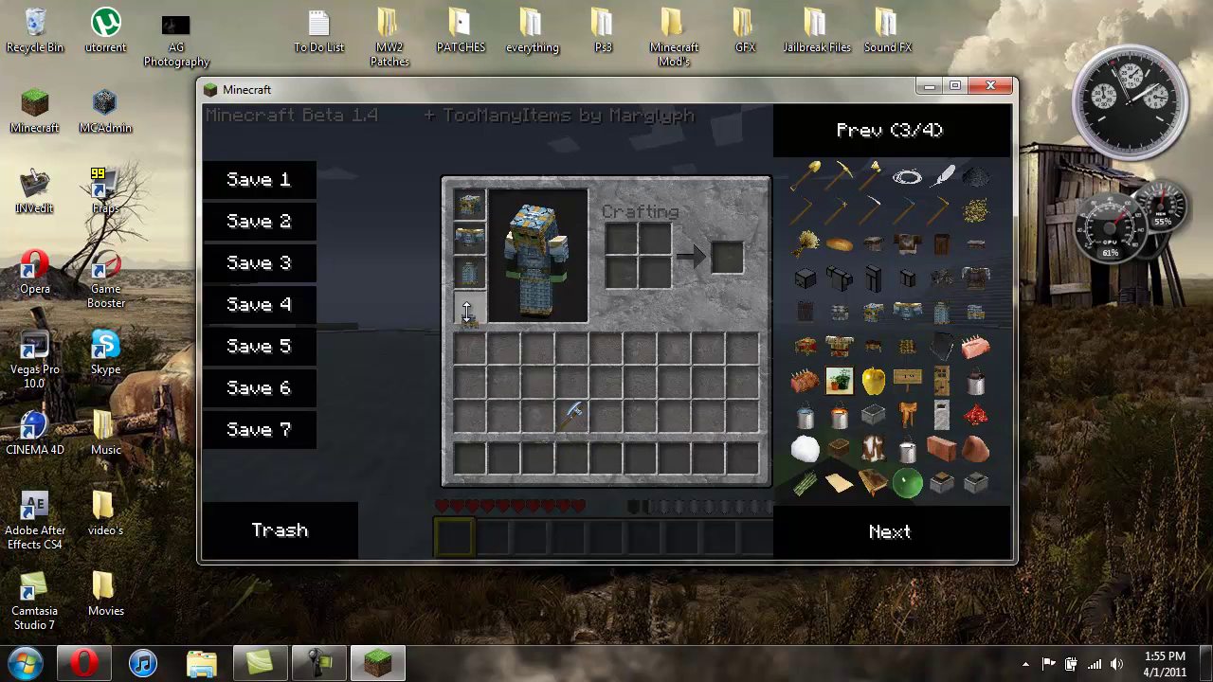
click(469, 306)
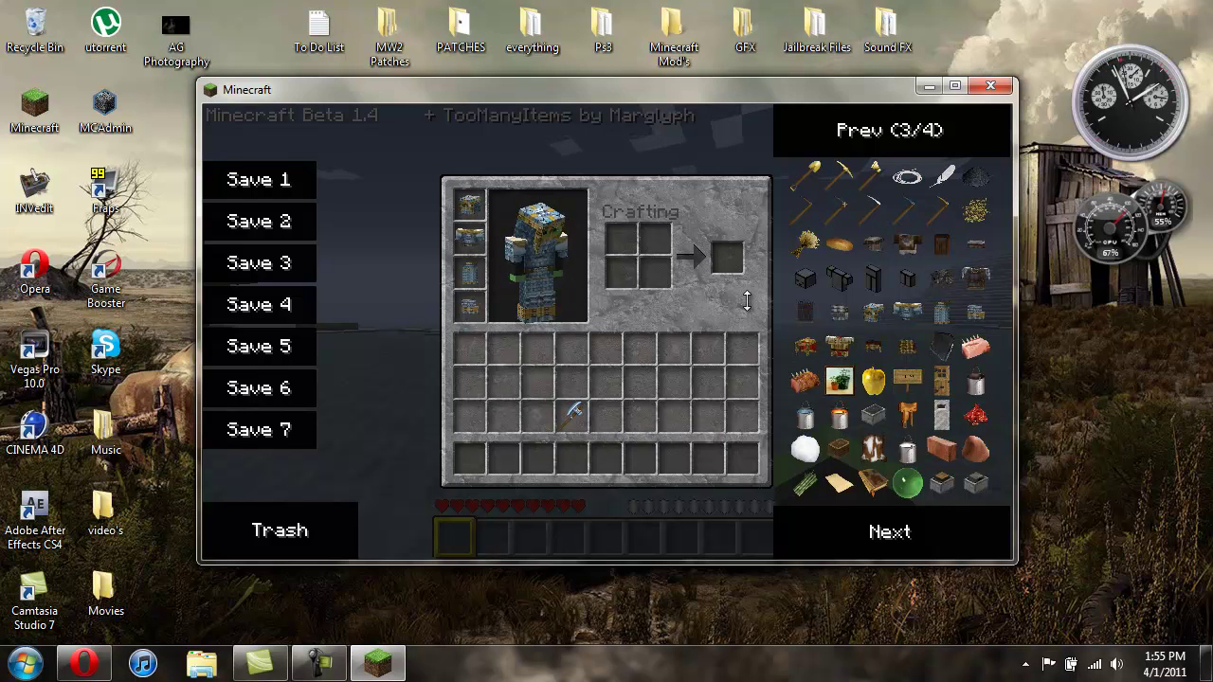
Save the current inventory to save slot 1 and trash the diamond axe
click(284, 184)
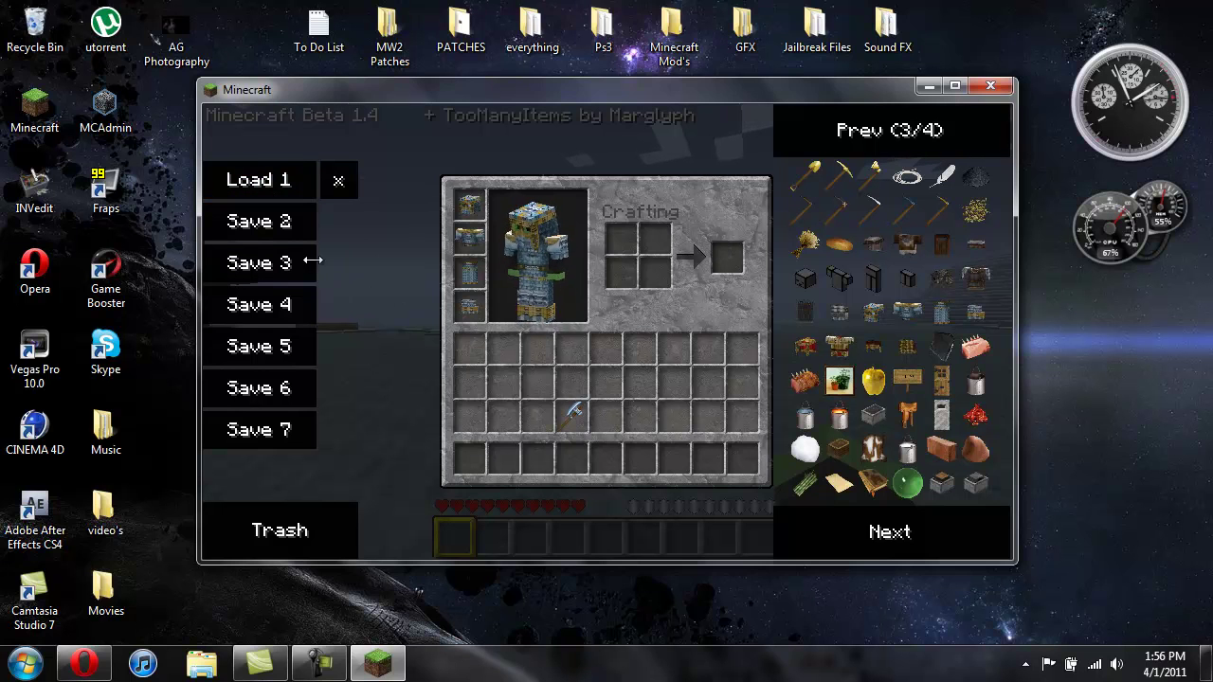
click(573, 414)
click(319, 509)
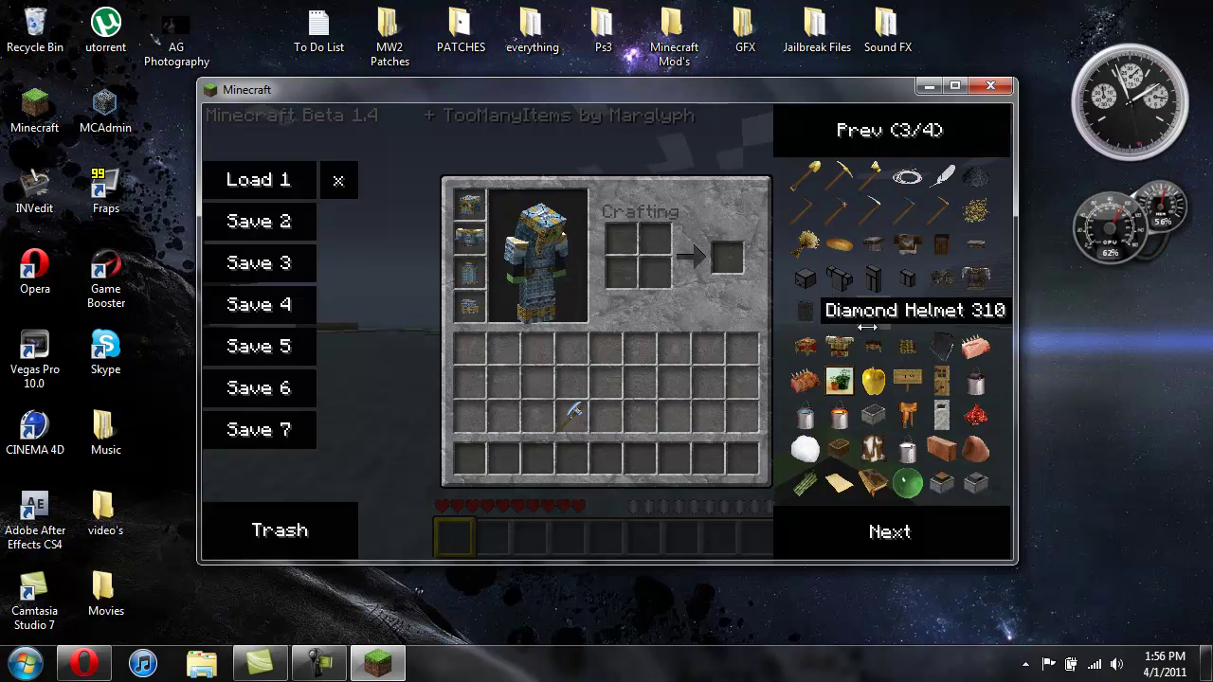
Toggle the TooManyItems overlay off and on several times
key(o)
key(o)
key(o)
key(o)
key(o)
key(o)
Leave the inventory, quit the world to the title screen, and close Minecraft
key(e)
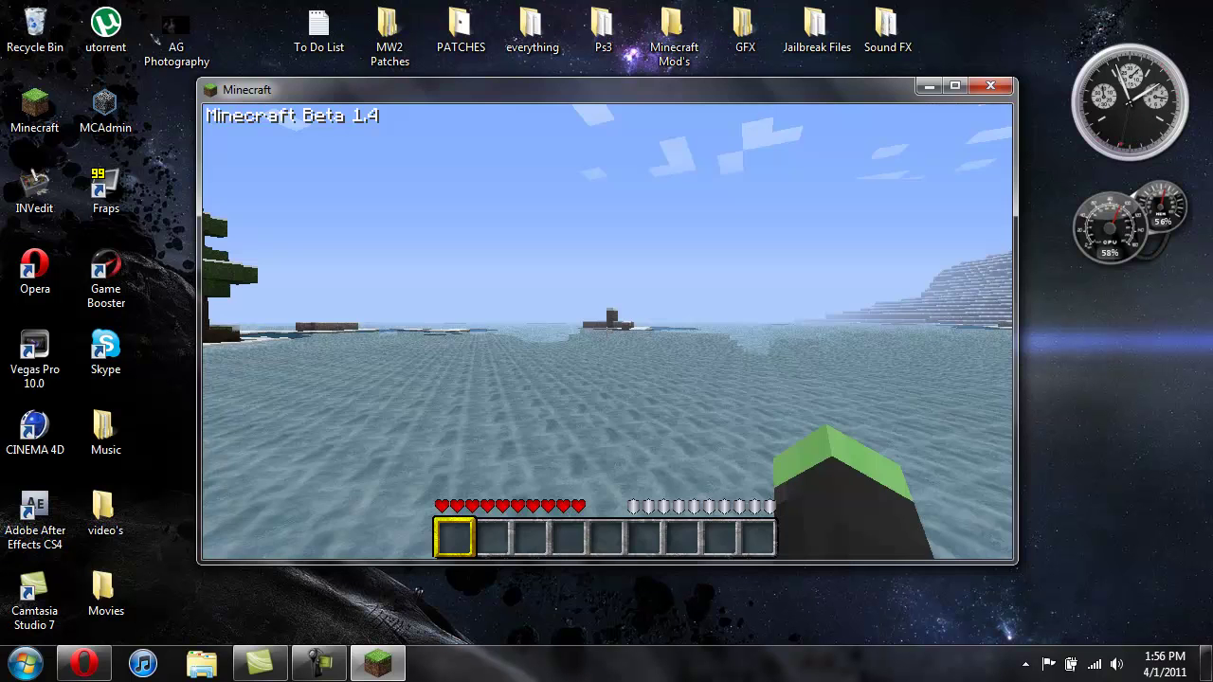
key(Escape)
click(866, 327)
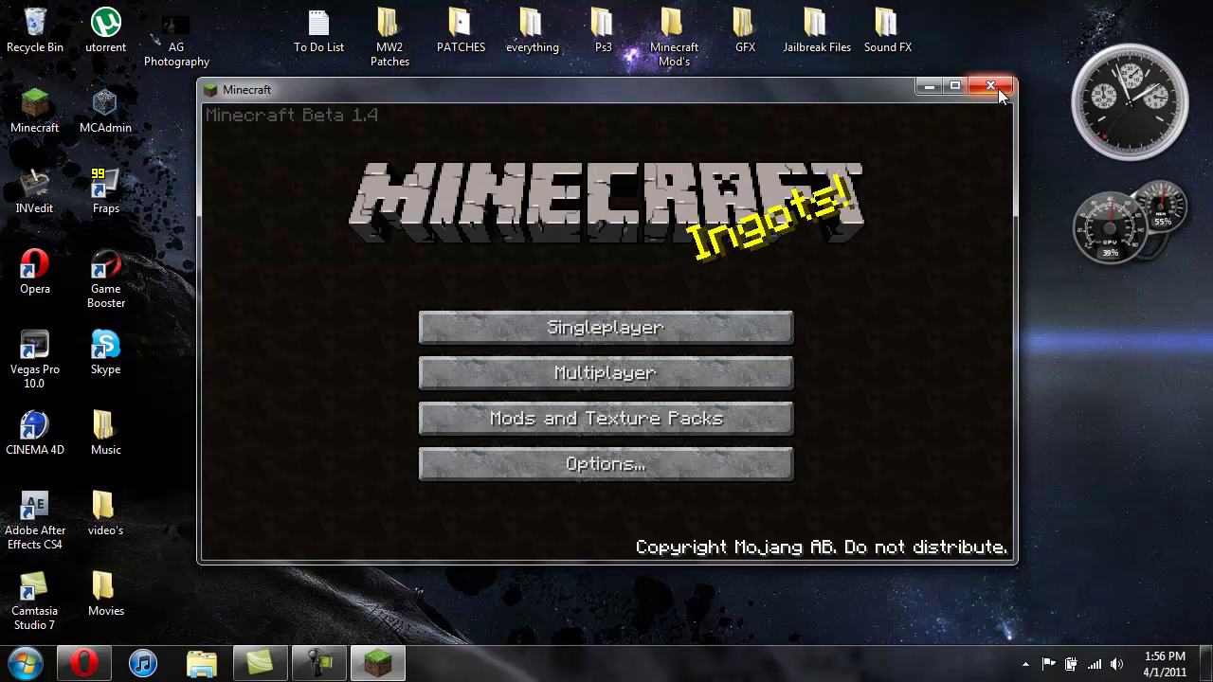
click(997, 88)
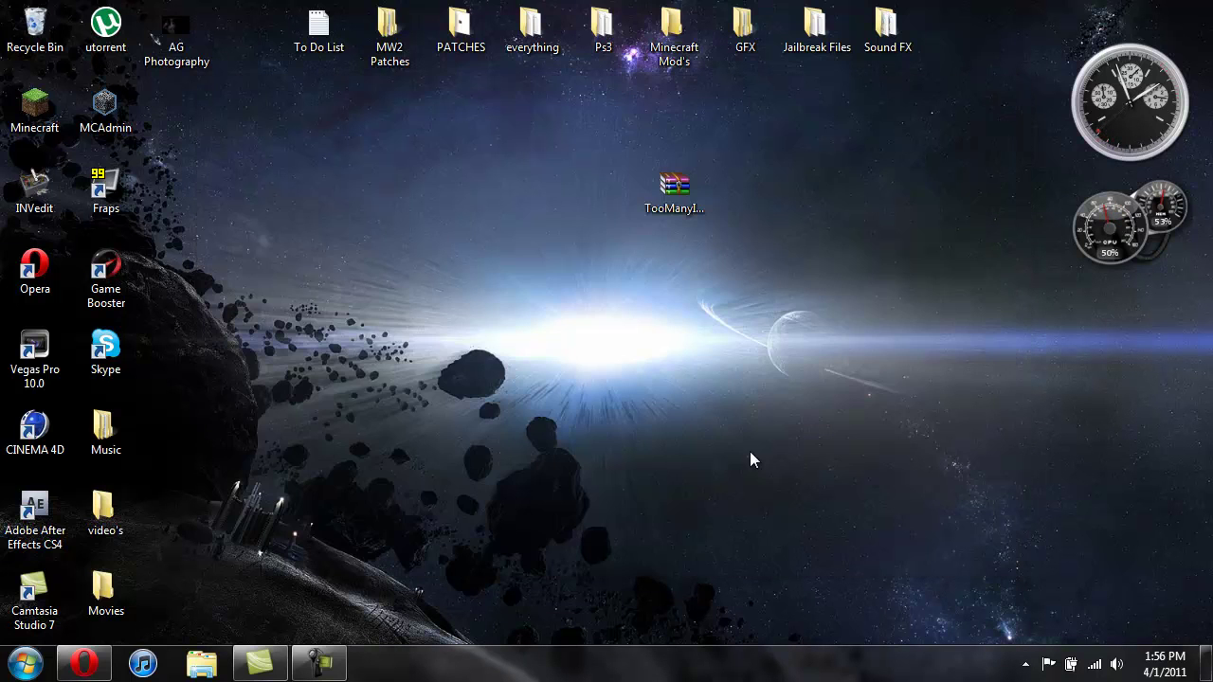
click(342, 660)
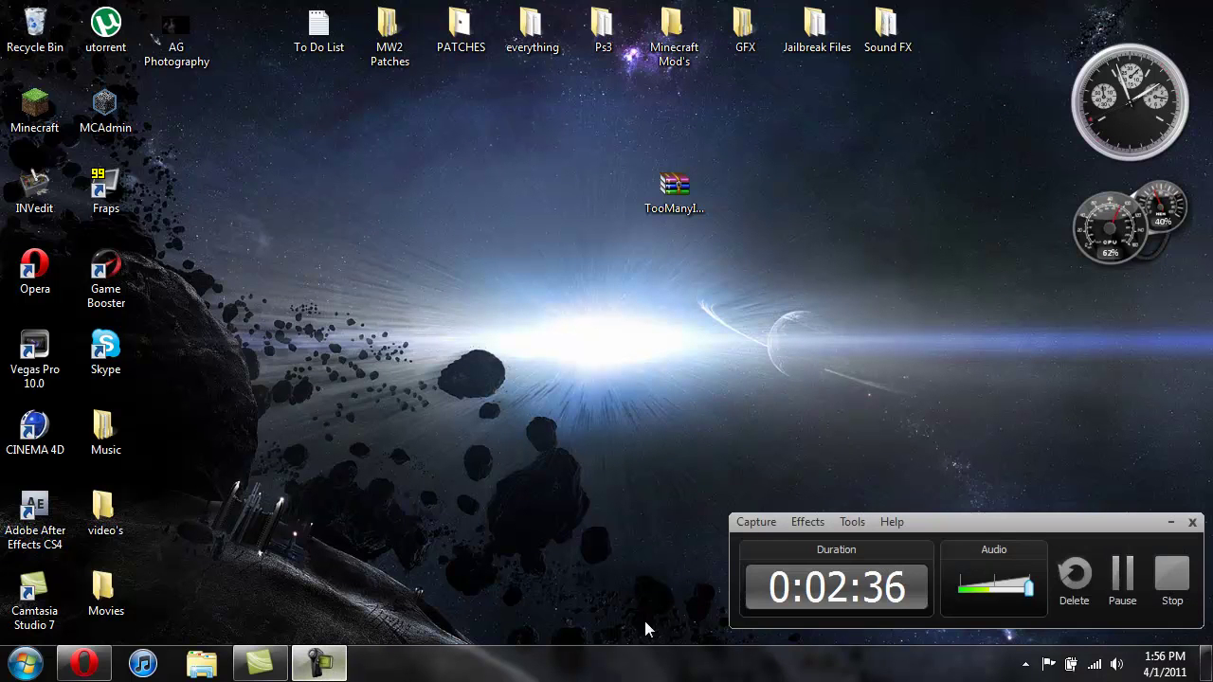
click(1124, 580)
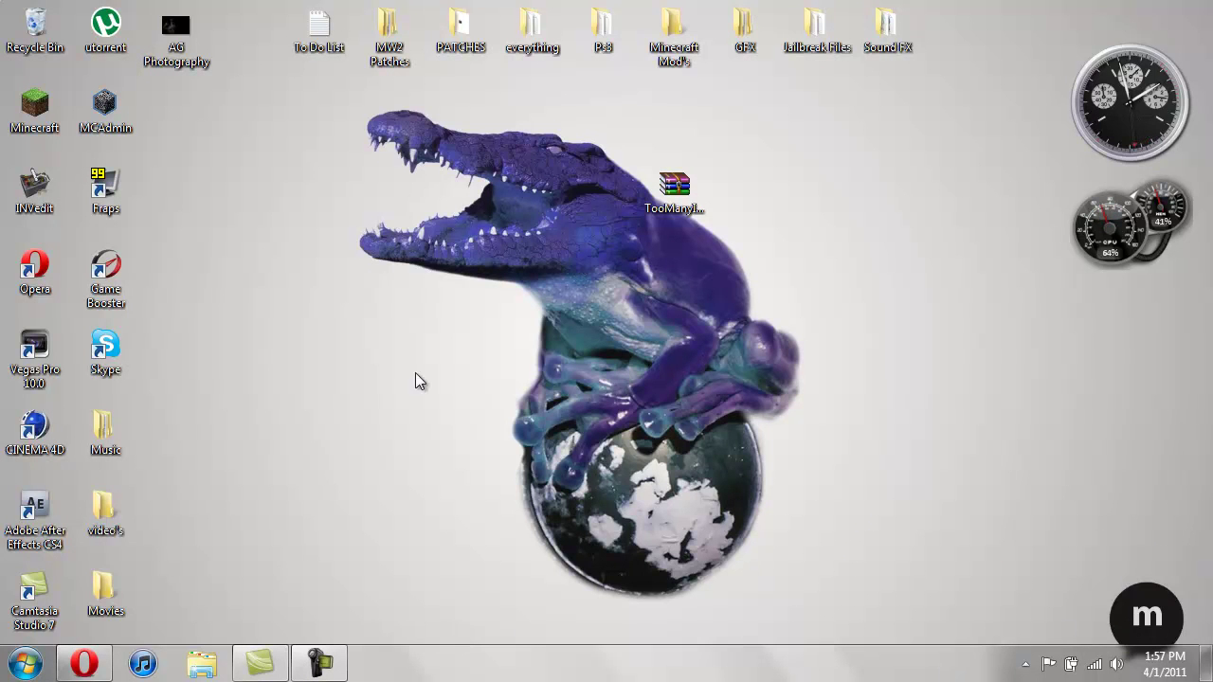
Move the TooManyItems archive lower on the desktop and switch to Opera showing the TooManyItems forum thread
drag(682, 204, 679, 275)
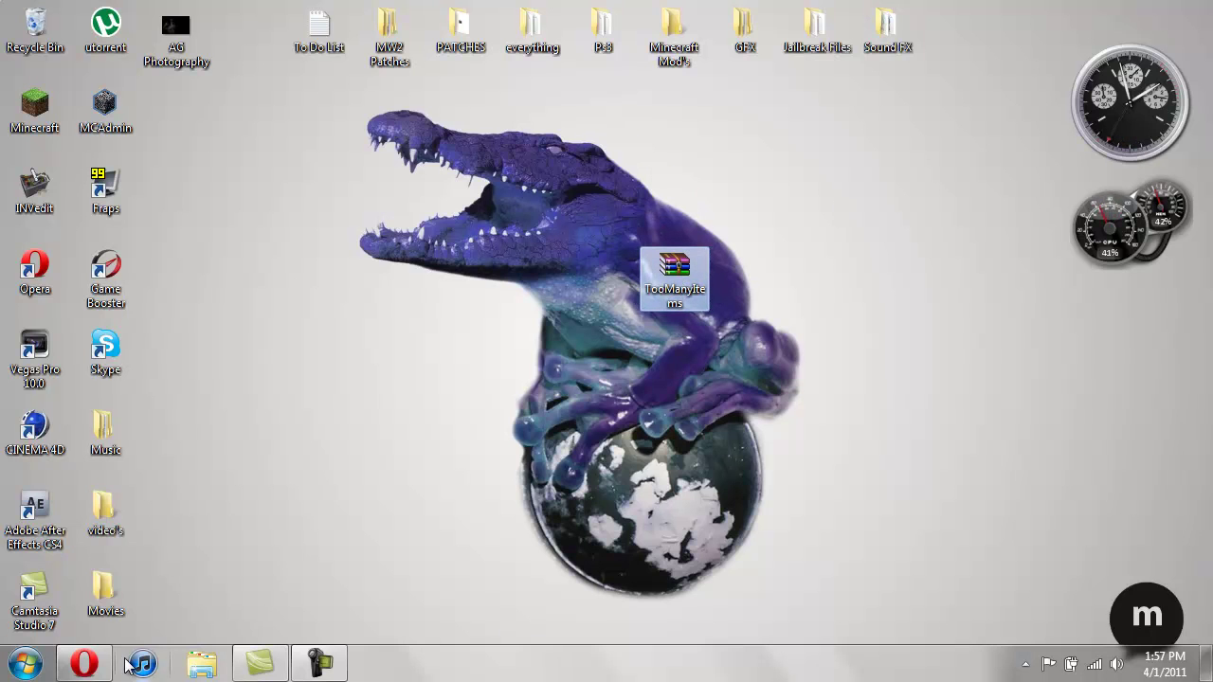
click(83, 663)
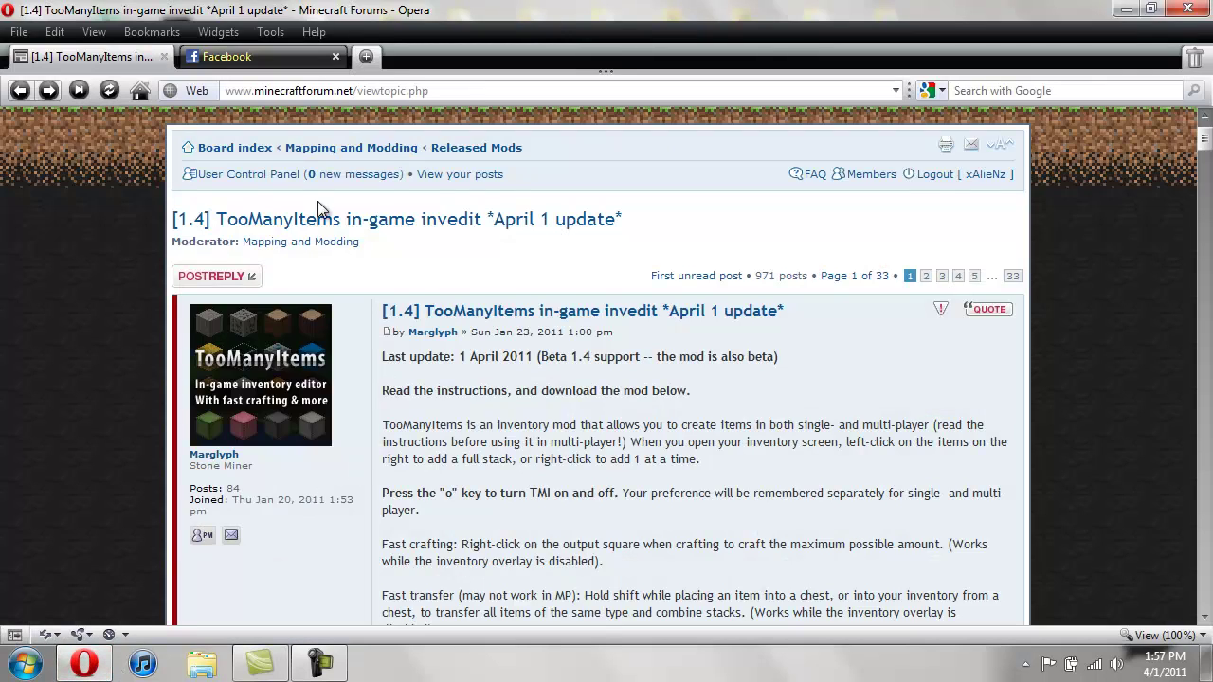
Start the current version (for 1.4) download of TooManyItems.zip from MediaFire and cancel saving the file
scroll(855, 331, down, 10)
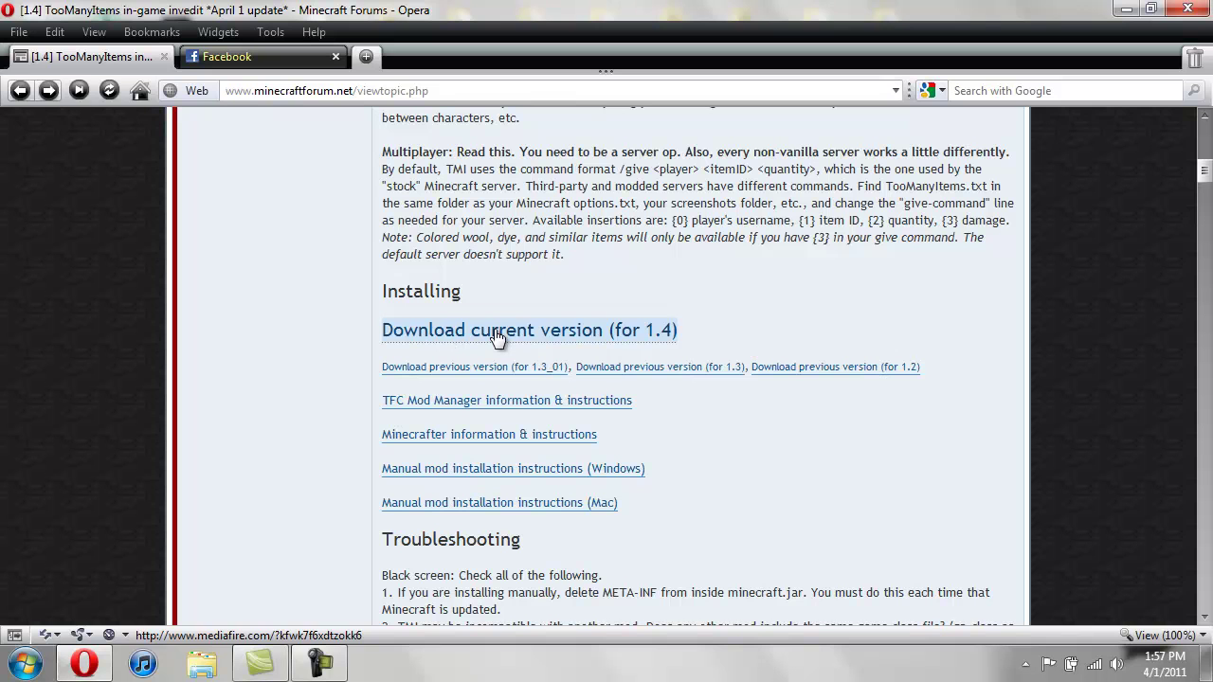
click(496, 337)
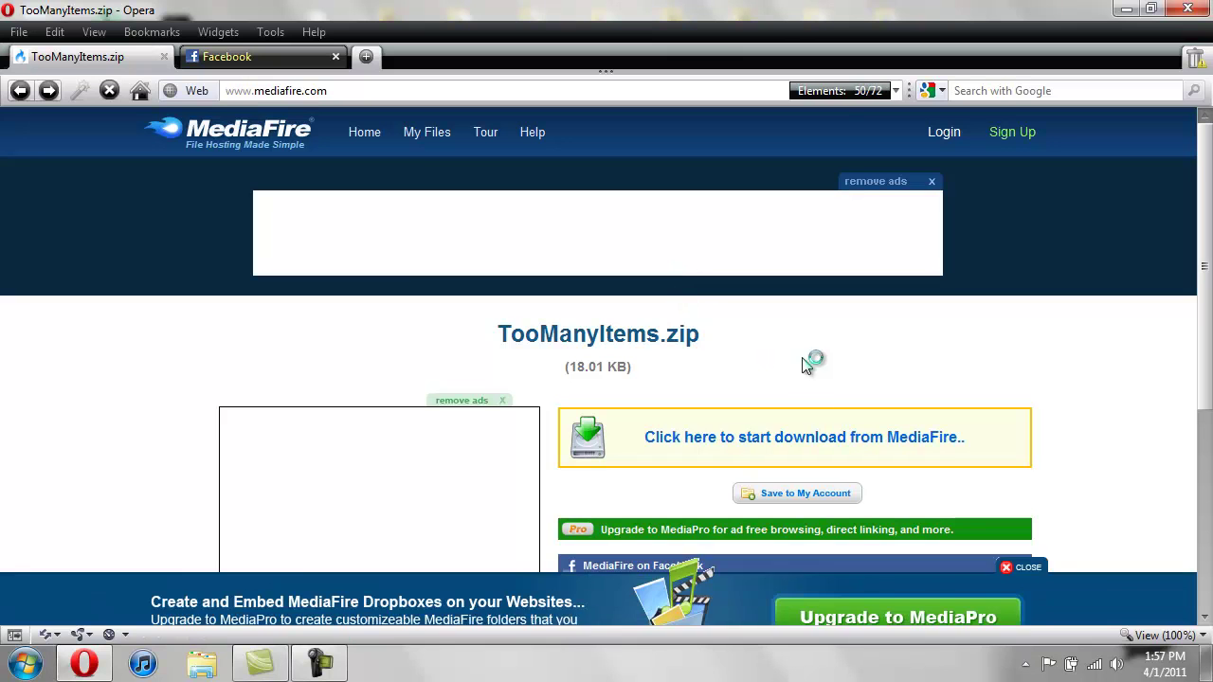
click(740, 441)
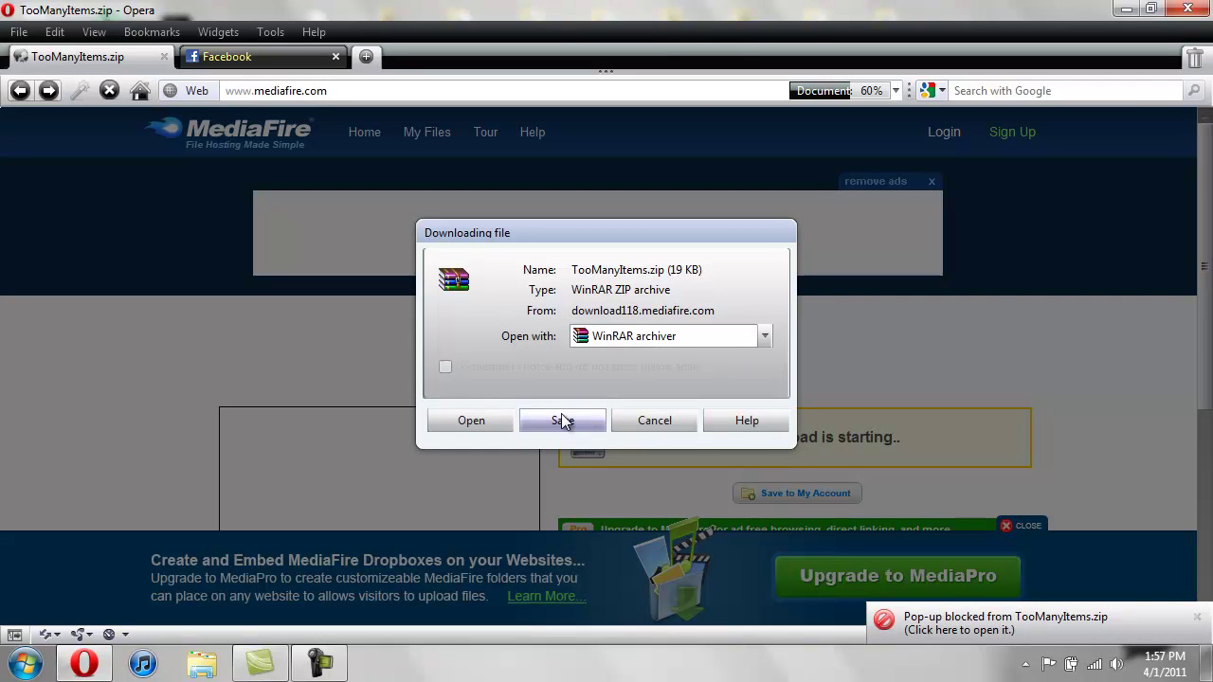
click(678, 421)
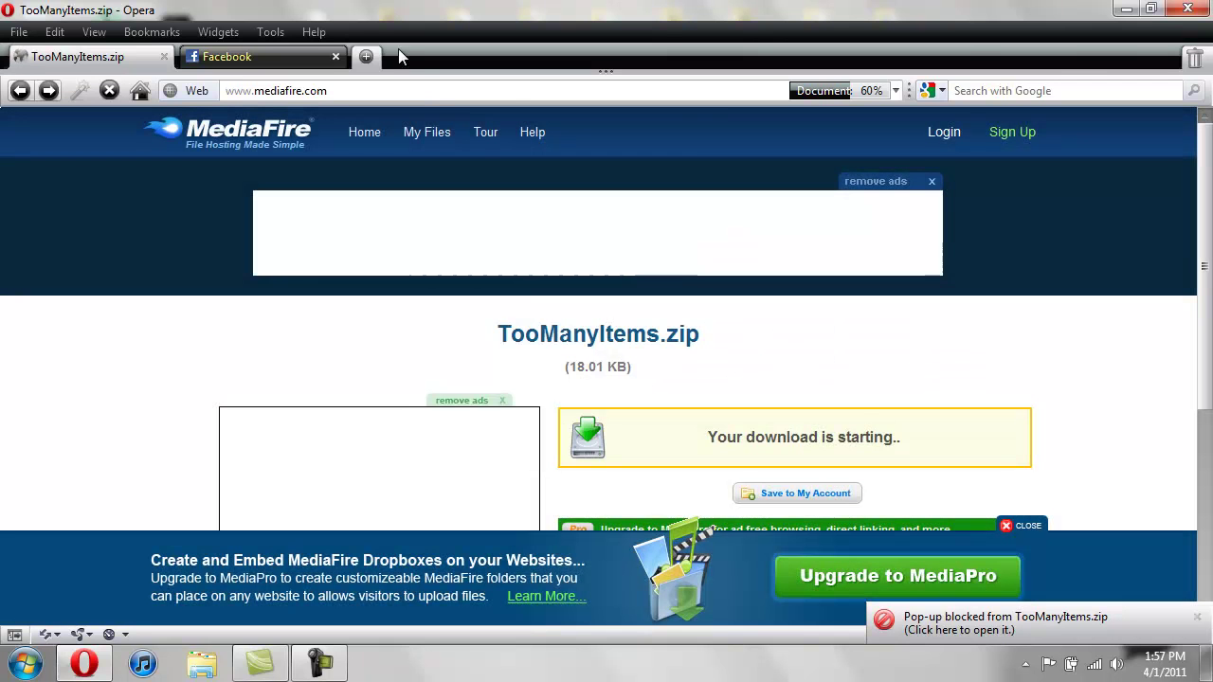
Close Opera and select the TooManyItems archive on the desktop
click(1188, 11)
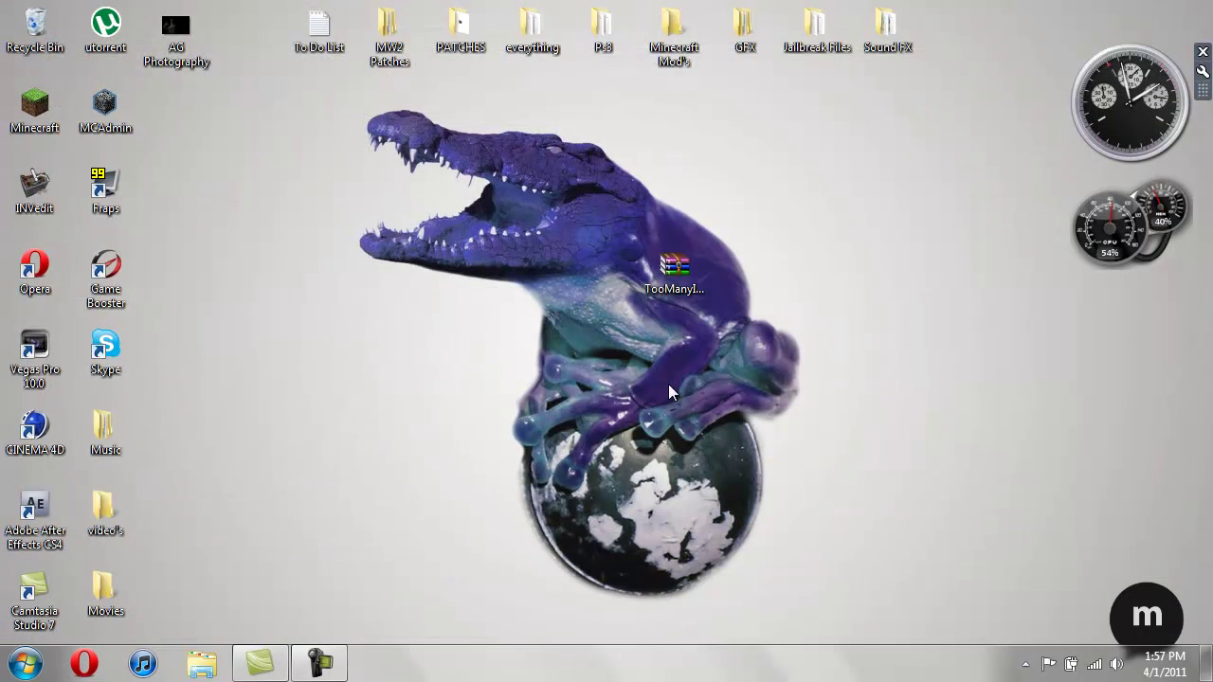
click(674, 274)
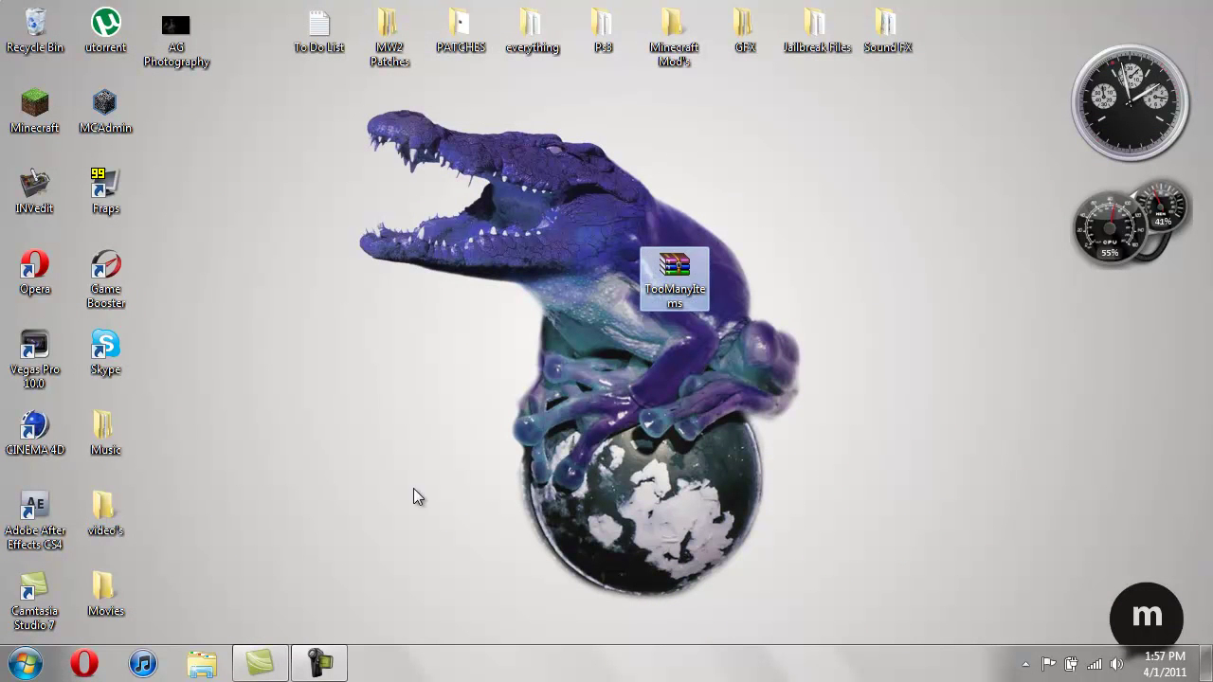
click(26, 665)
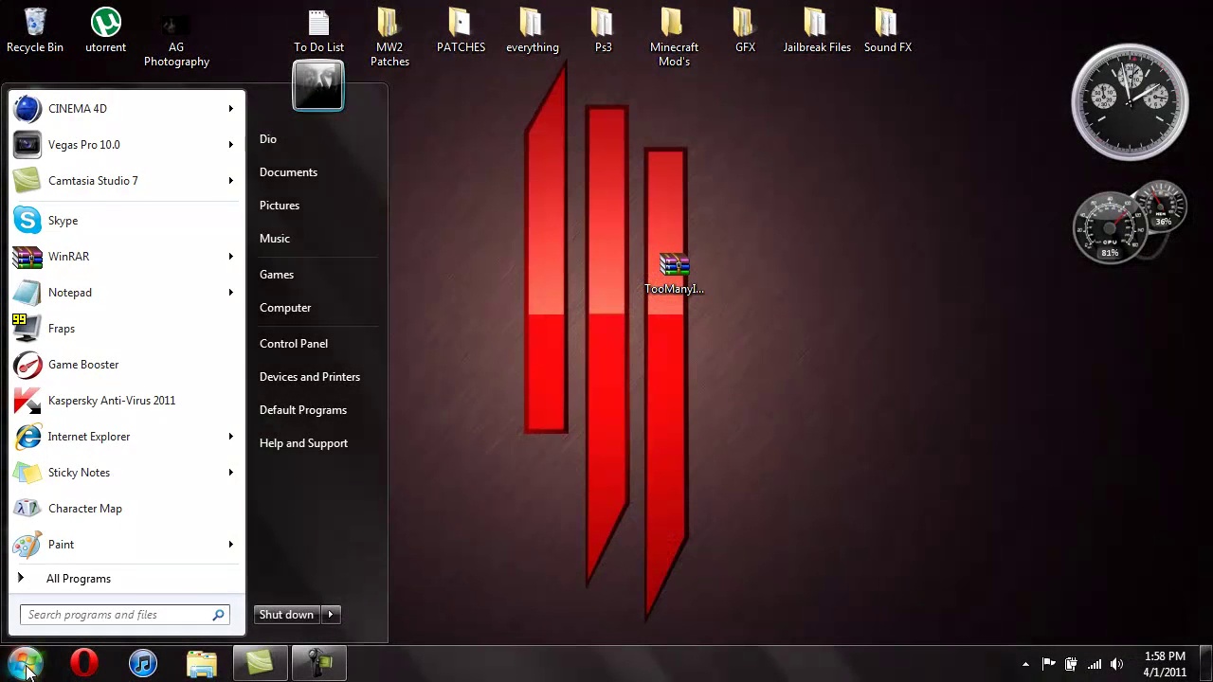
text(%appday)
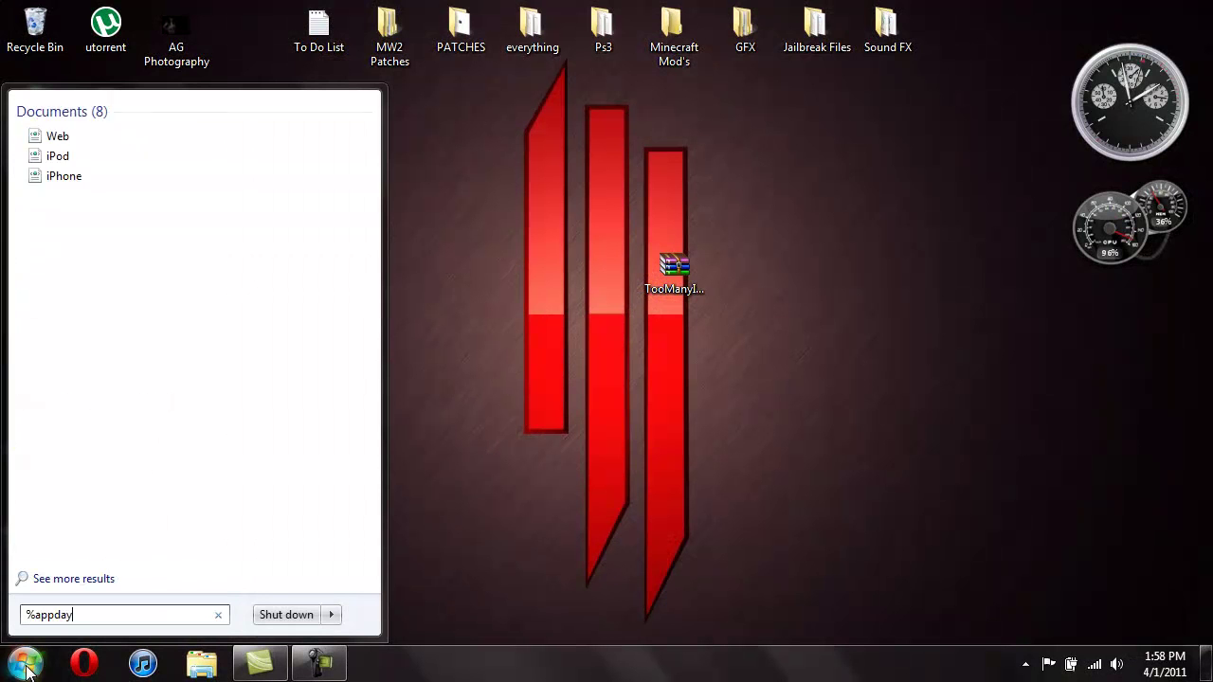
key(BackSpace)
text(ta)
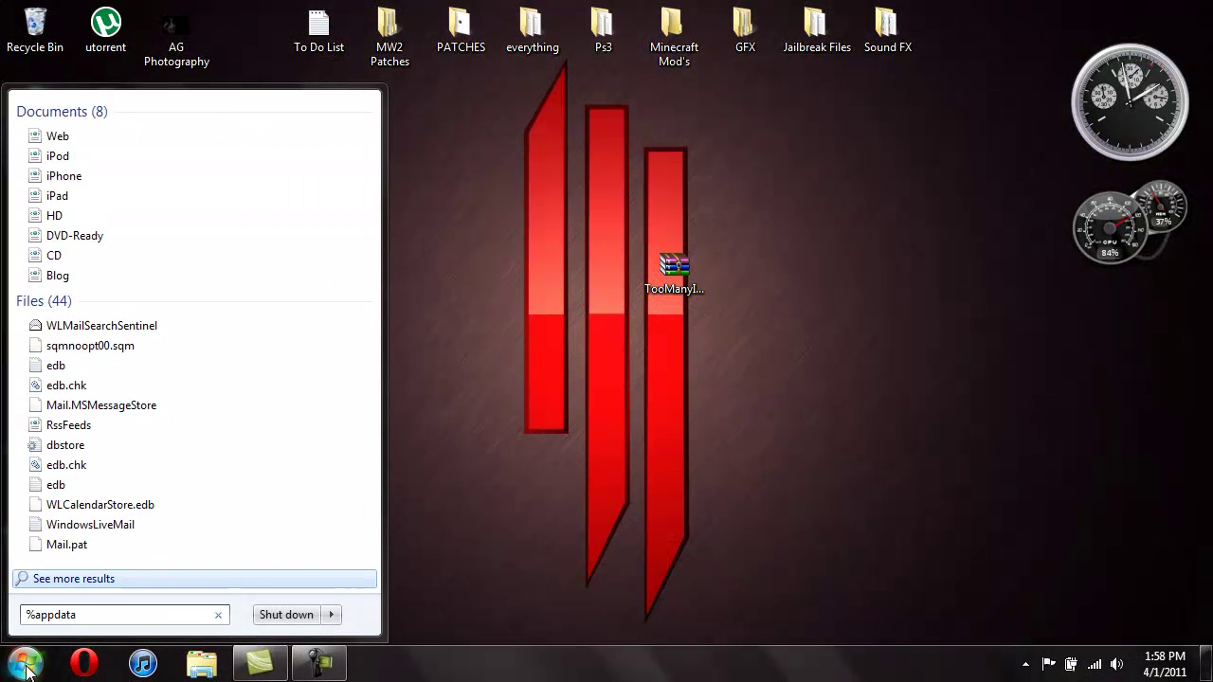
text(%)
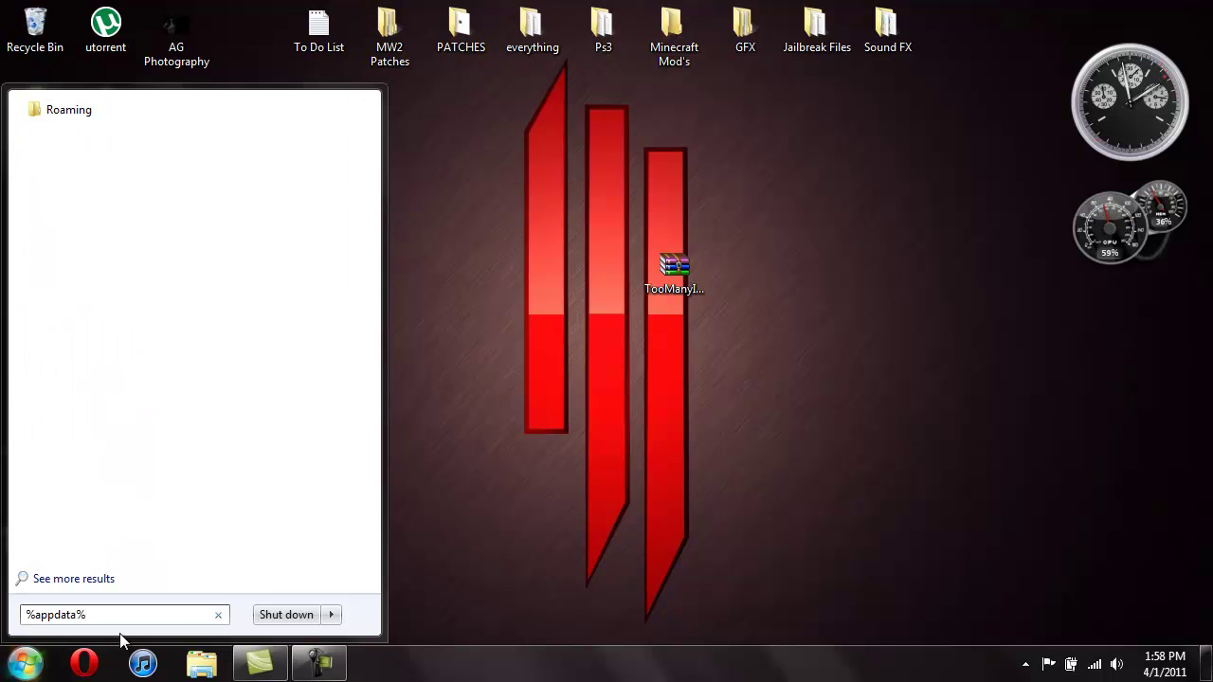
key(BackSpace)
key(BackSpace)
key(BackSpace)
key(BackSpace)
key(BackSpace)
key(BackSpace)
key(BackSpace)
key(BackSpace)
key(BackSpace)
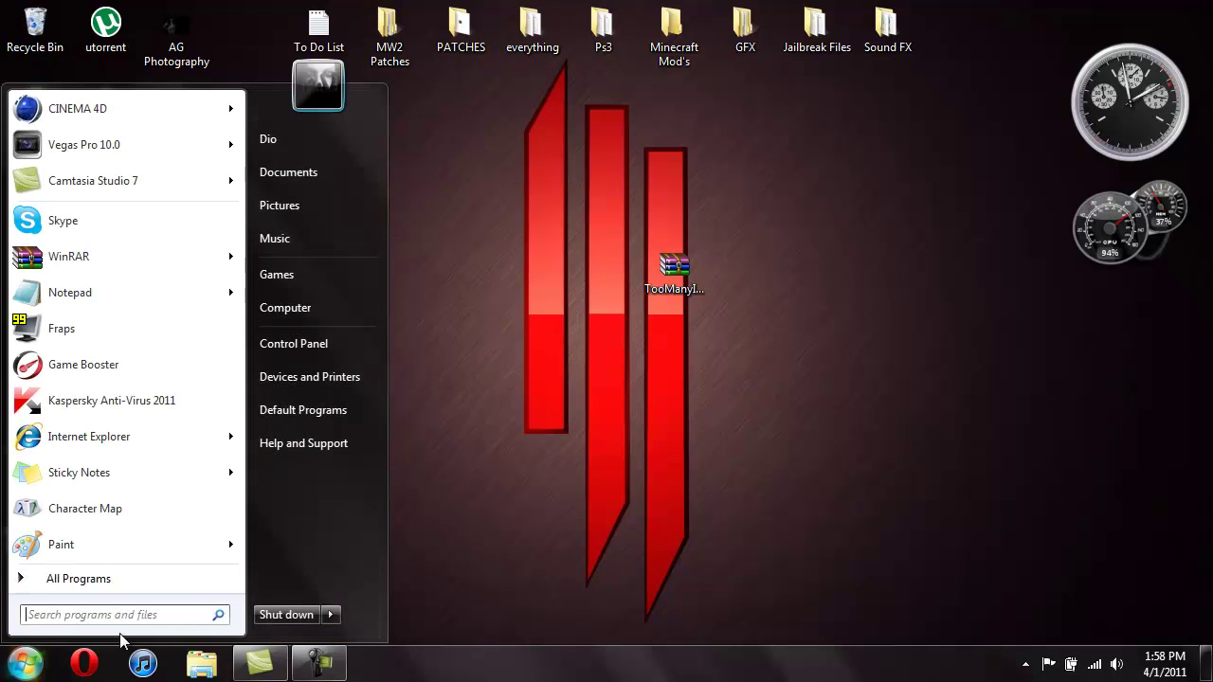
Find Run through the program search and use it to open the %appdata% folder
text(Run)
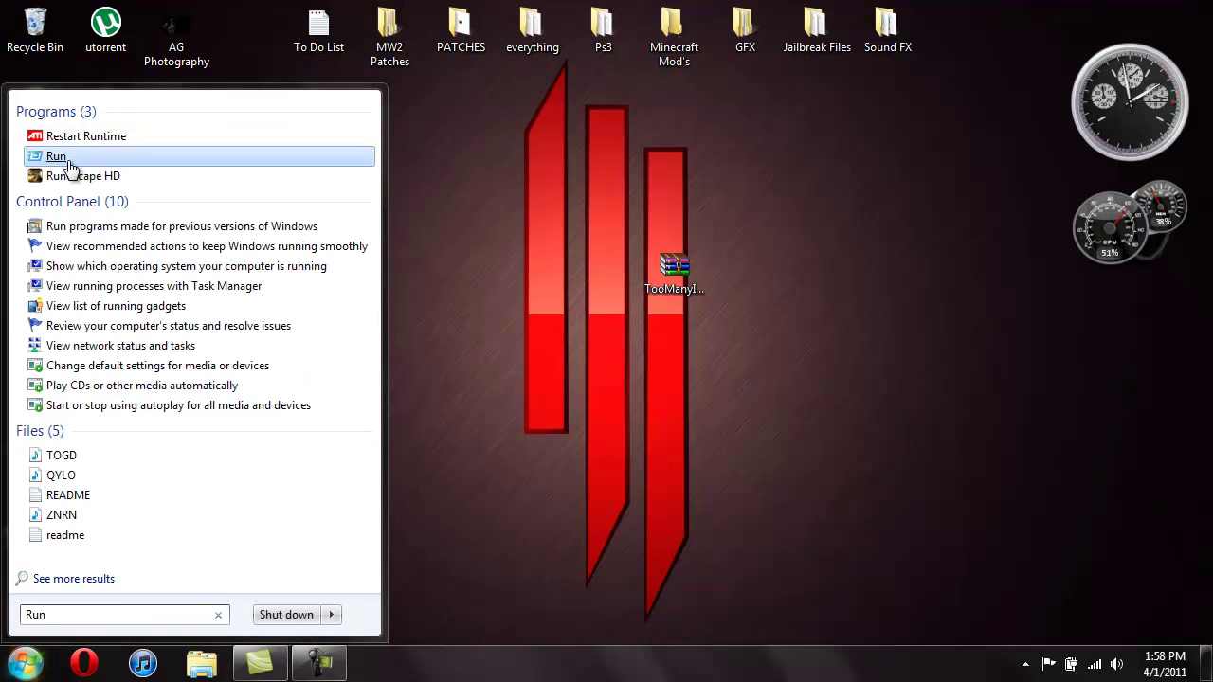
click(70, 159)
key(BackSpace)
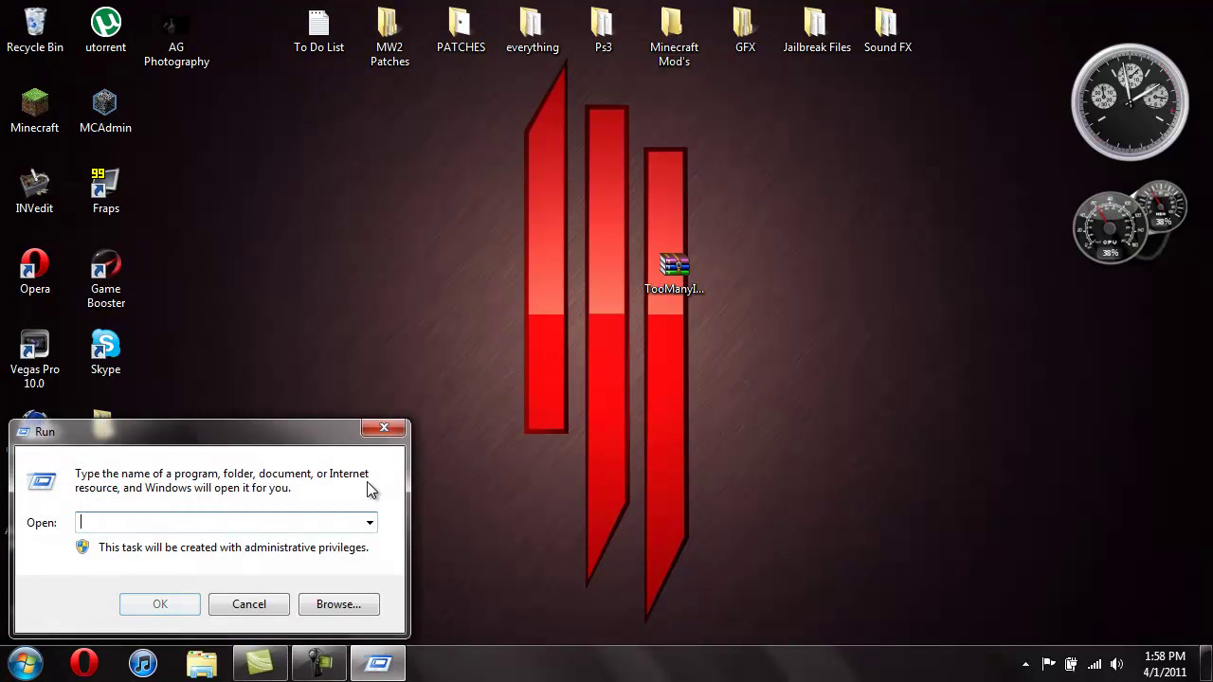
text(%)
key(BackSpace)
text(%appdata)
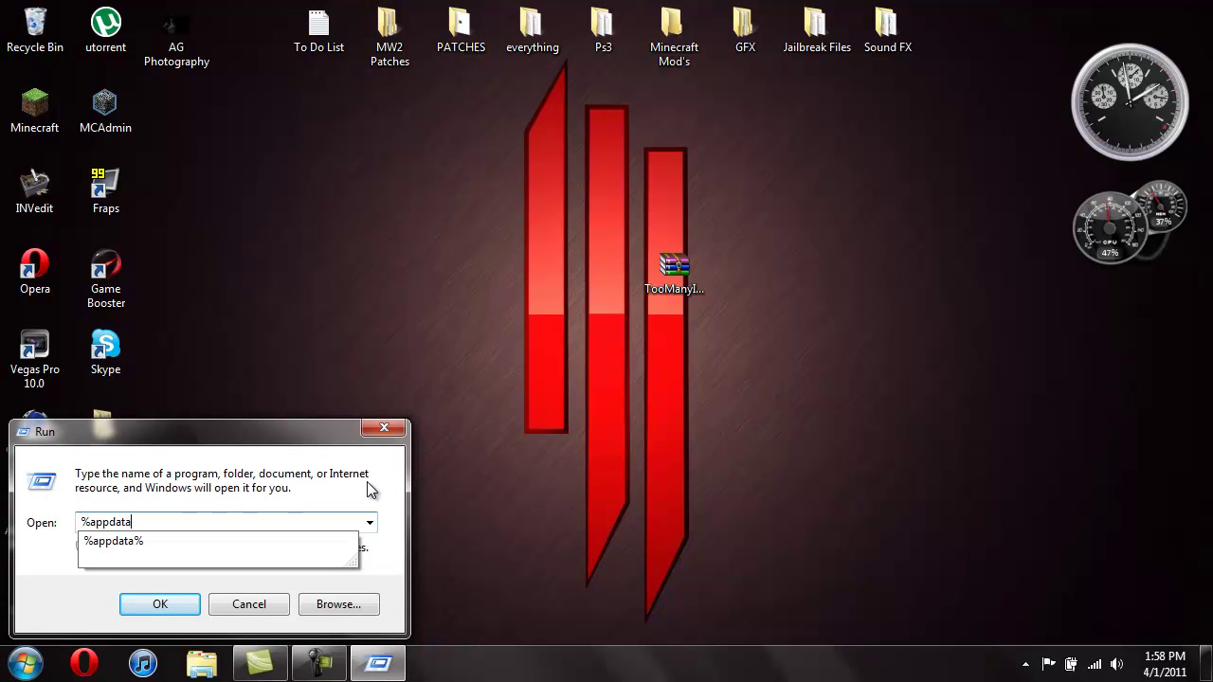
text(%)
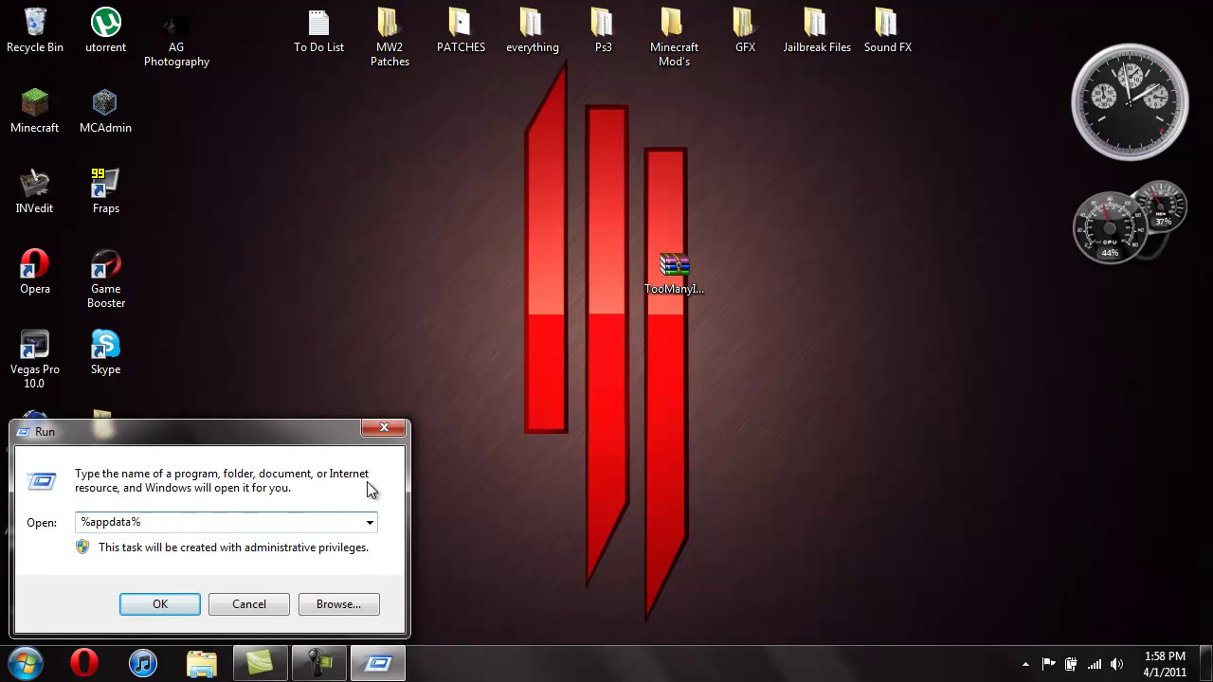
click(131, 612)
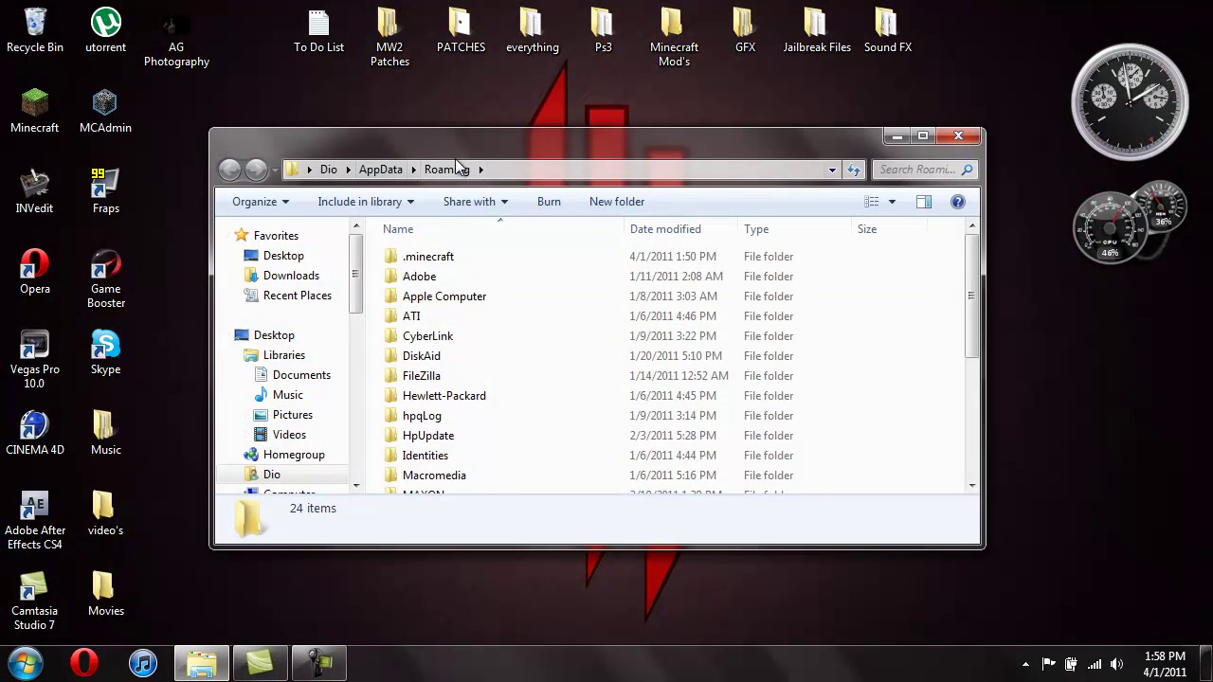
Open the minecraft jar file from the .minecraft\bin folder with WinRAR archiver
double_click(487, 260)
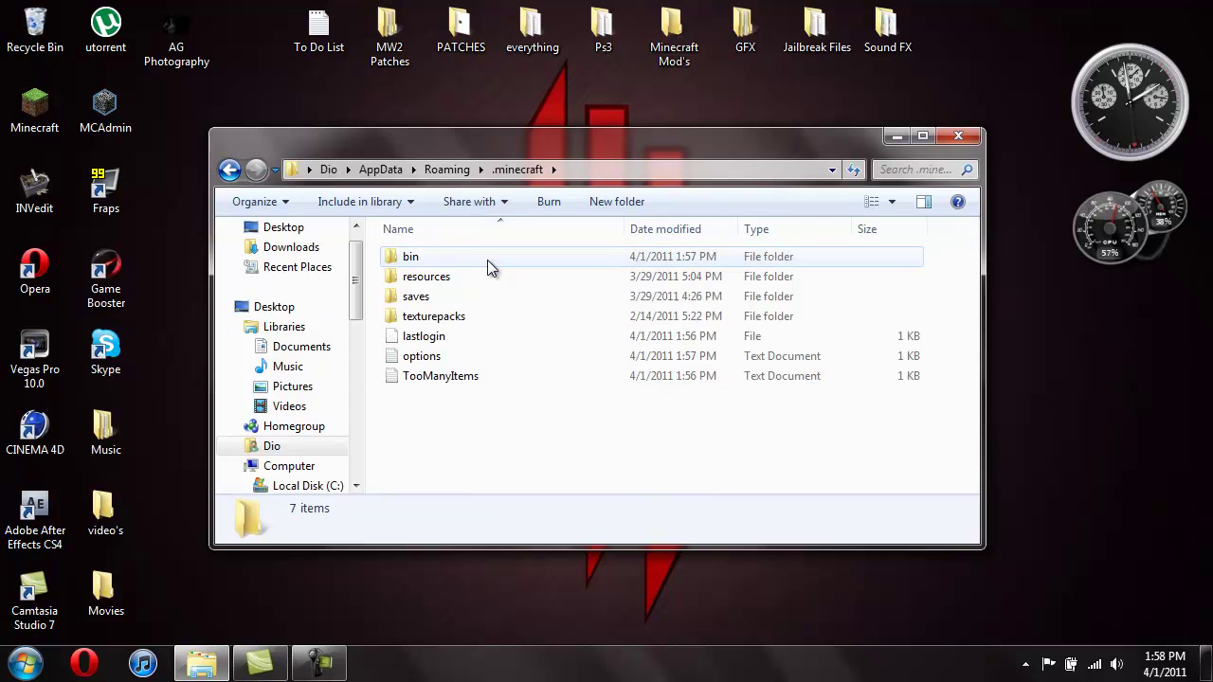
double_click(487, 261)
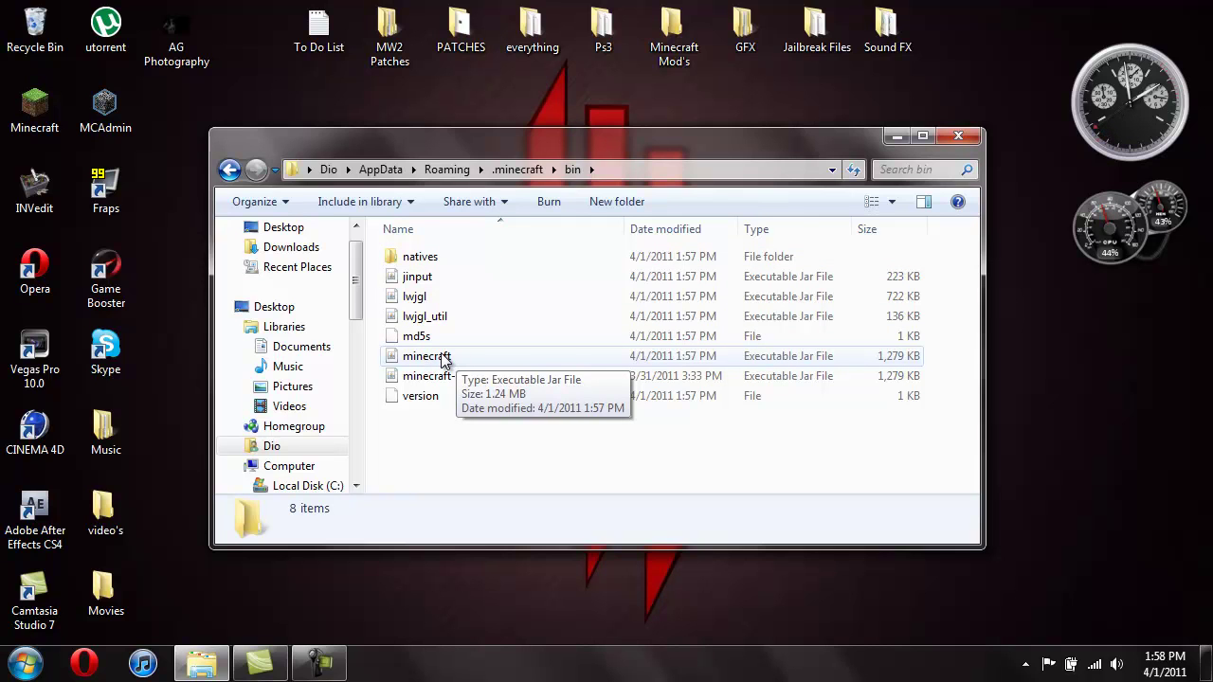
click(443, 359)
right_click(442, 358)
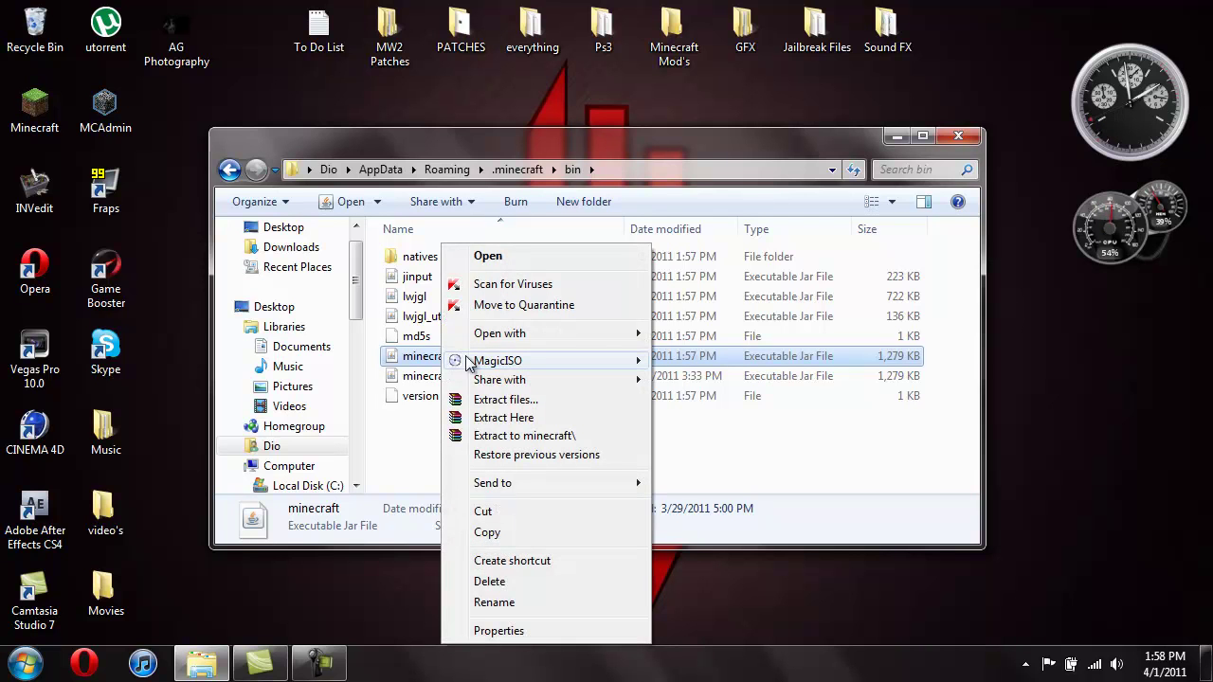
mouse_move(544, 332)
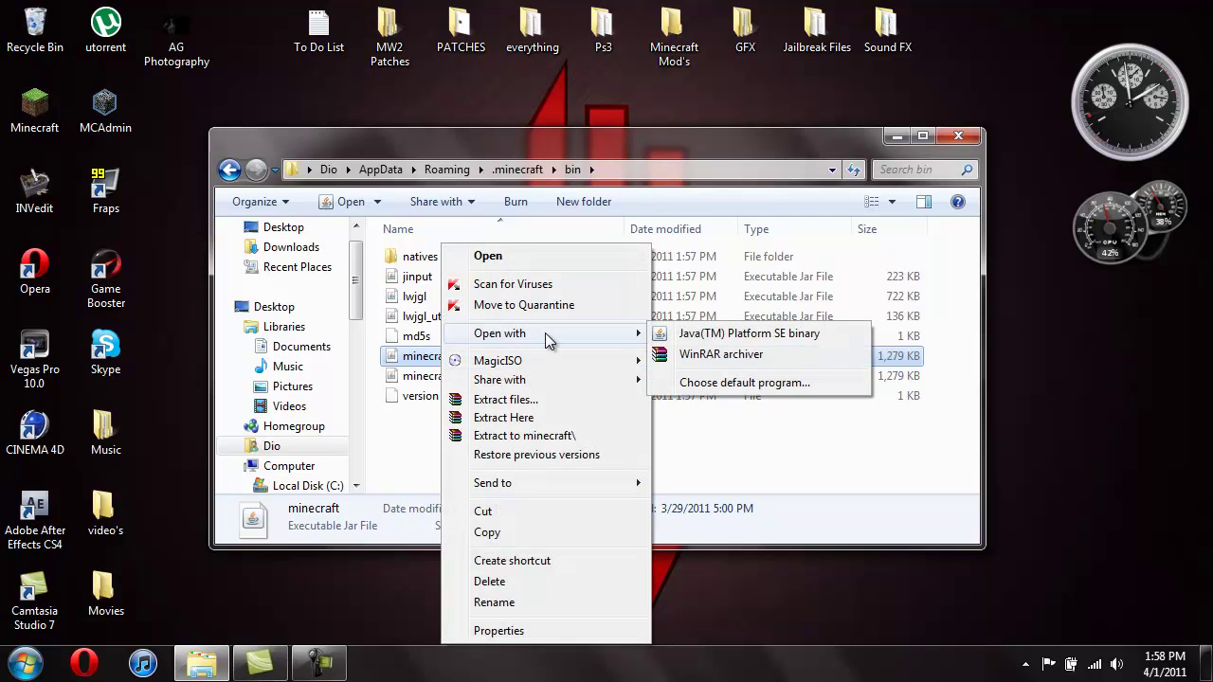
click(712, 356)
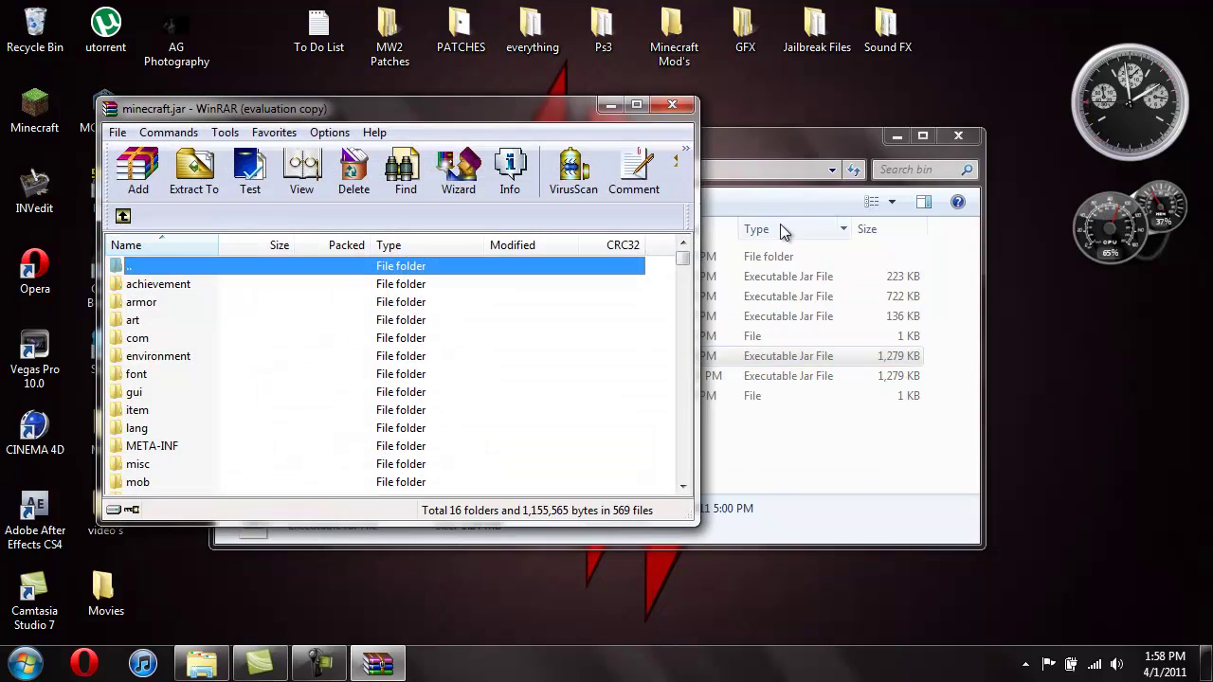
Close the bin folder window and arrange minecraft.jar side by side with the opened TooManyItems archive from the desktop
click(957, 139)
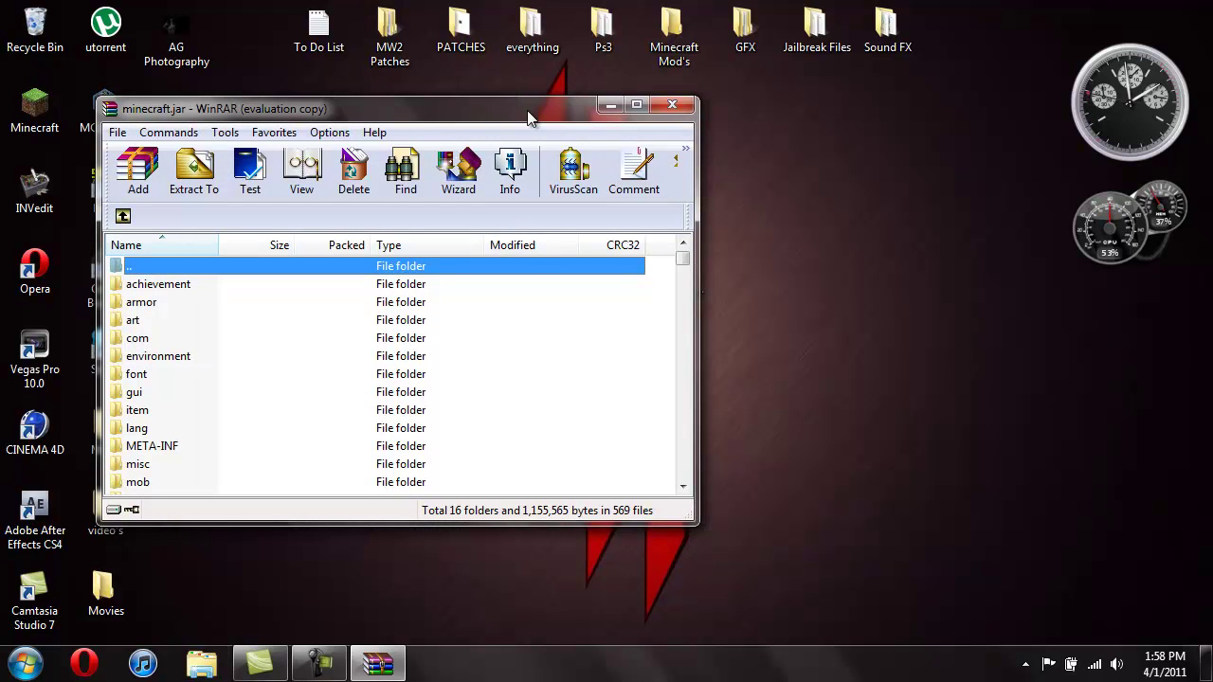
drag(530, 115, 4, 153)
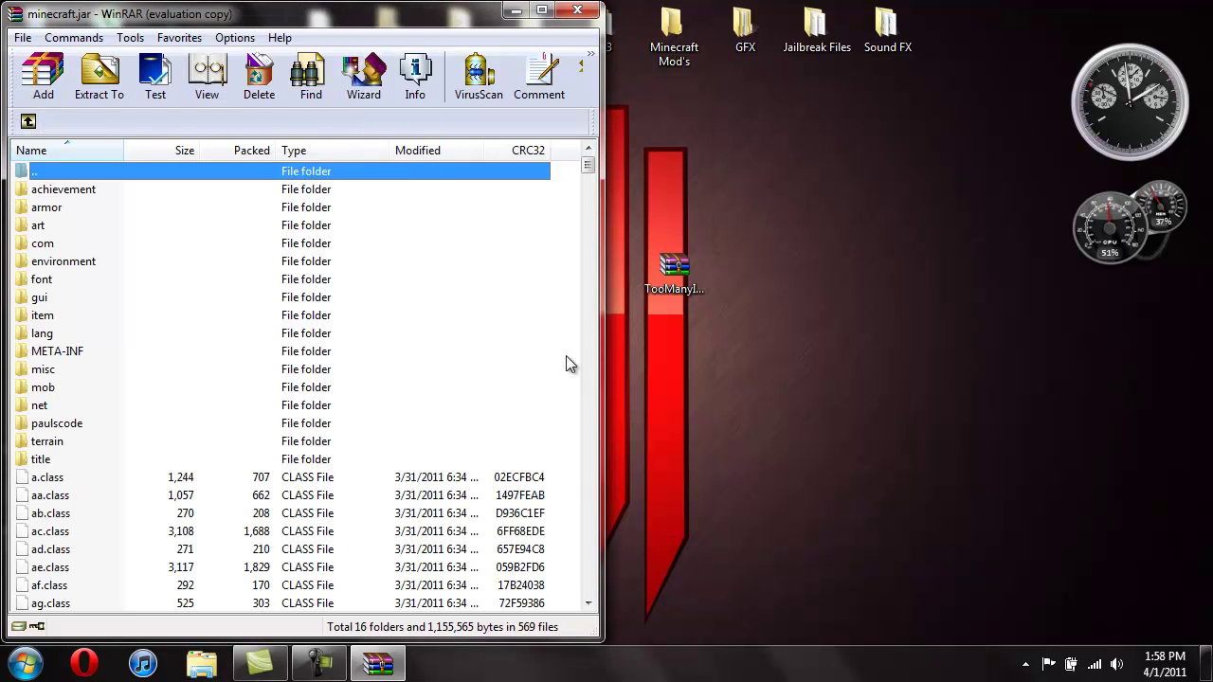
double_click(698, 270)
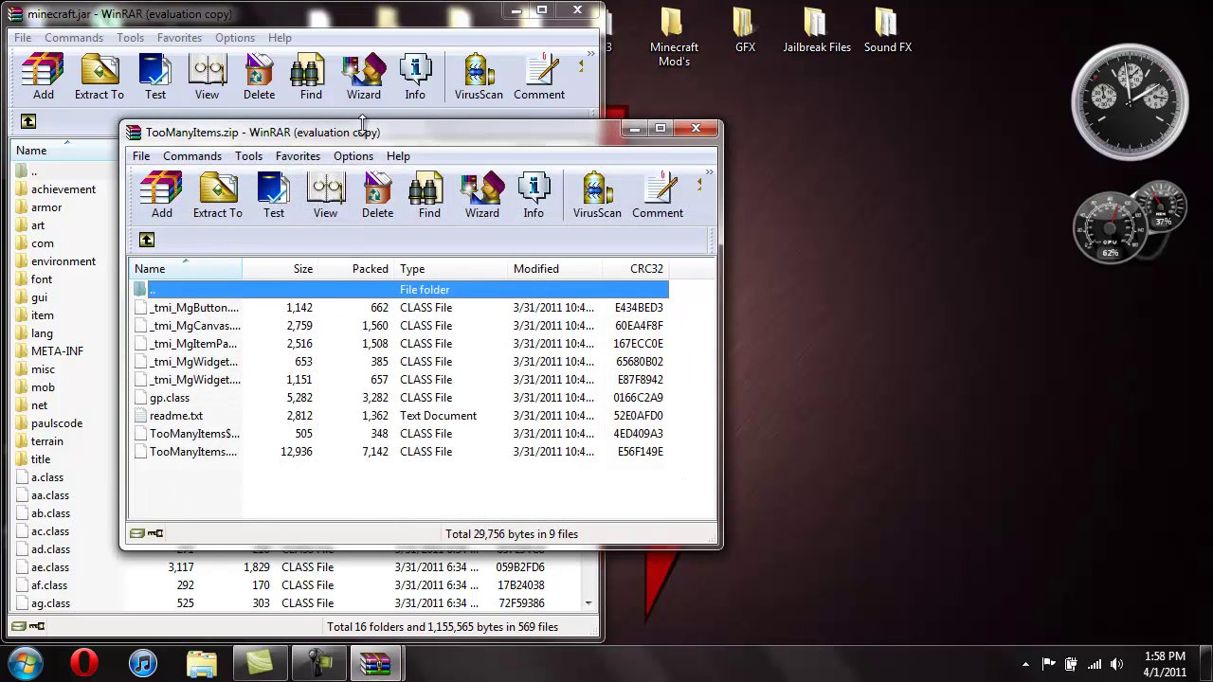
drag(433, 161, 1210, 203)
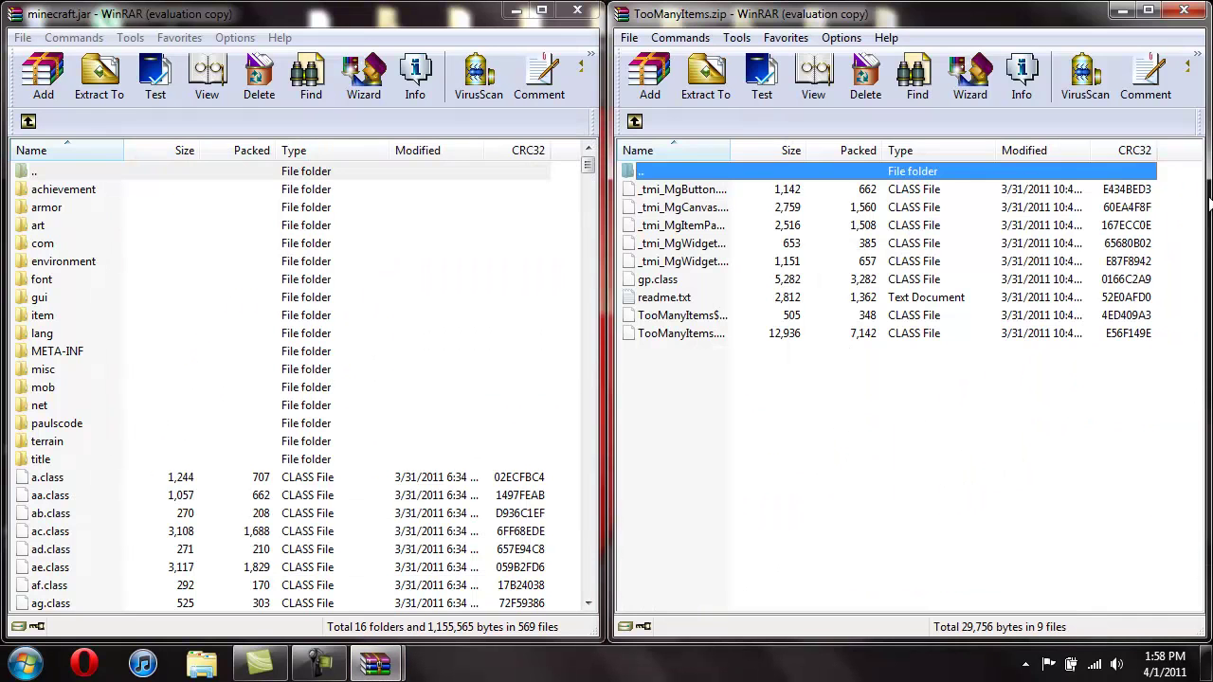
Add the two TooManyItems class files, the five _tmi_ class files and gp.class from TooManyItems.zip to minecraft.jar
drag(720, 364, 243, 524)
click(301, 485)
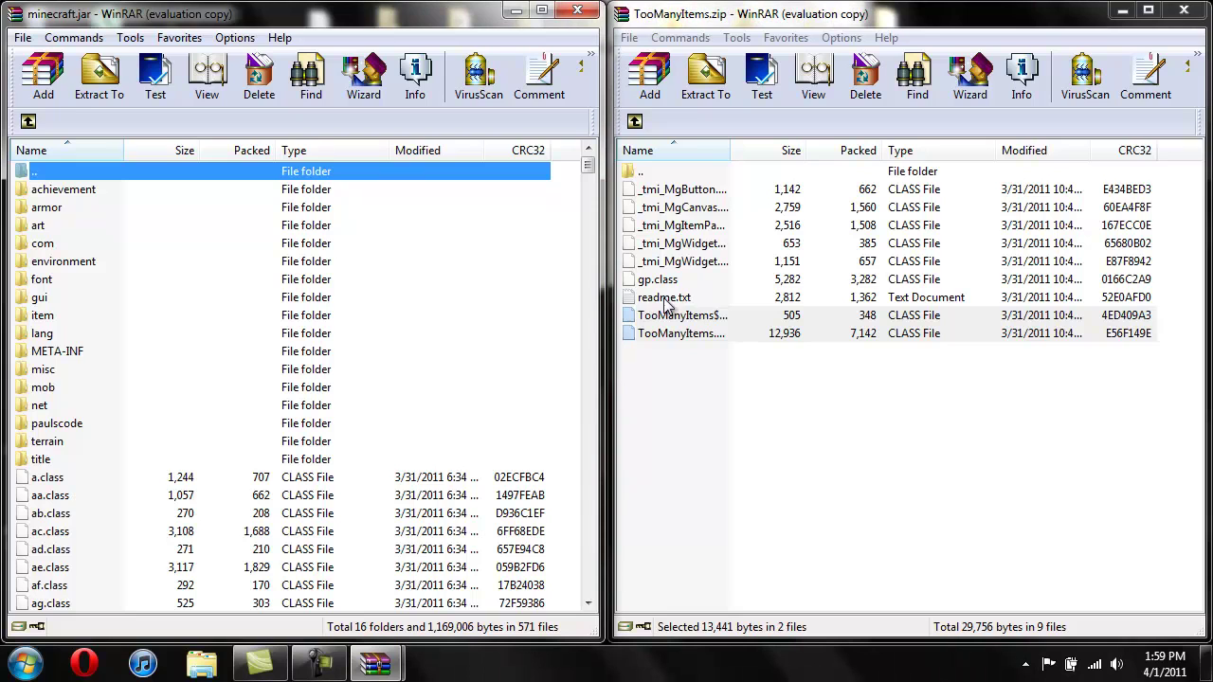
click(736, 197)
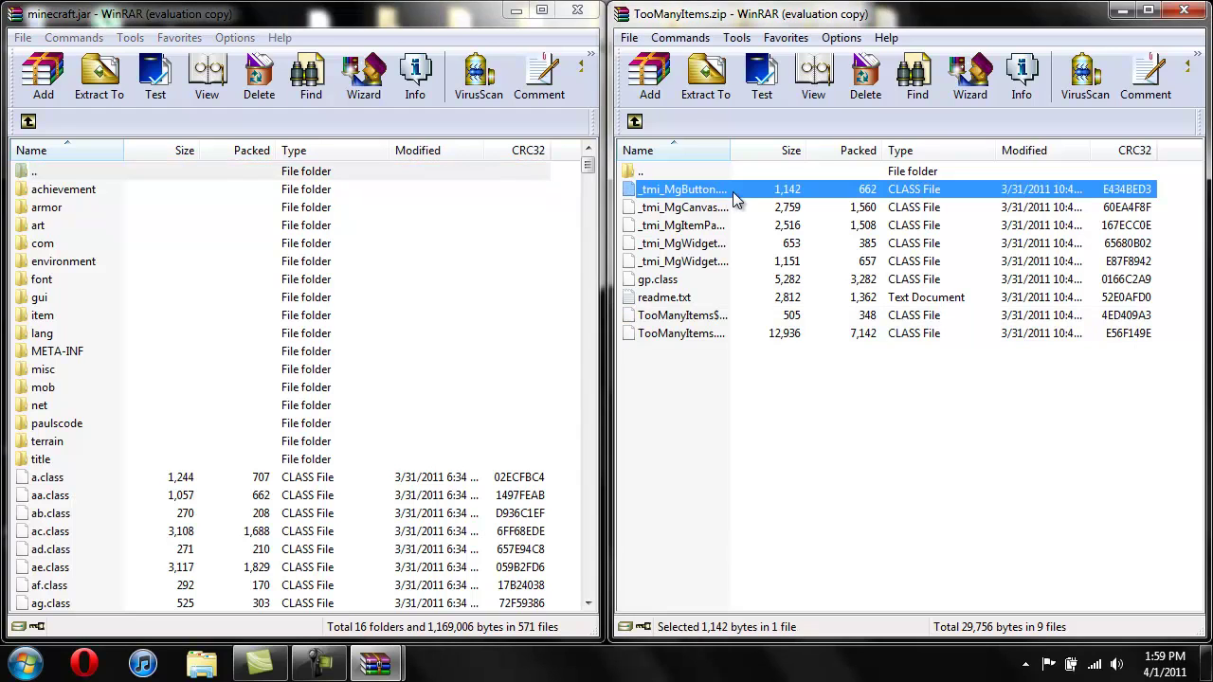
drag(736, 197, 741, 195)
shift+click(660, 280)
drag(660, 289, 301, 526)
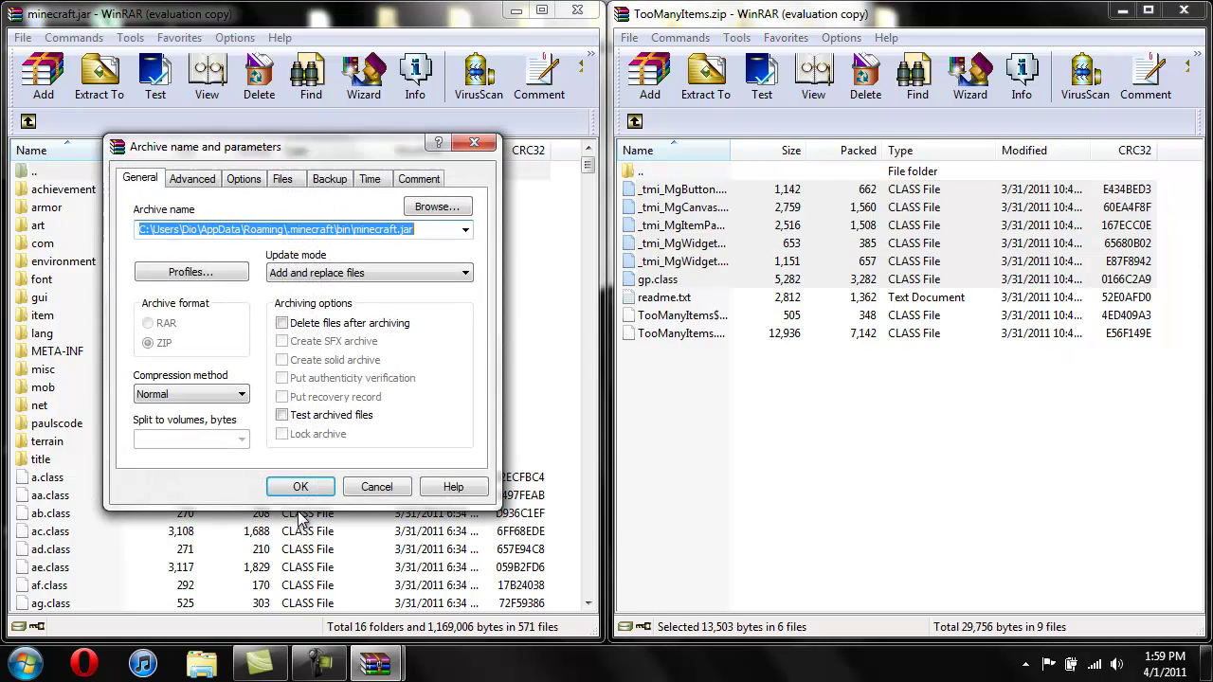
click(306, 487)
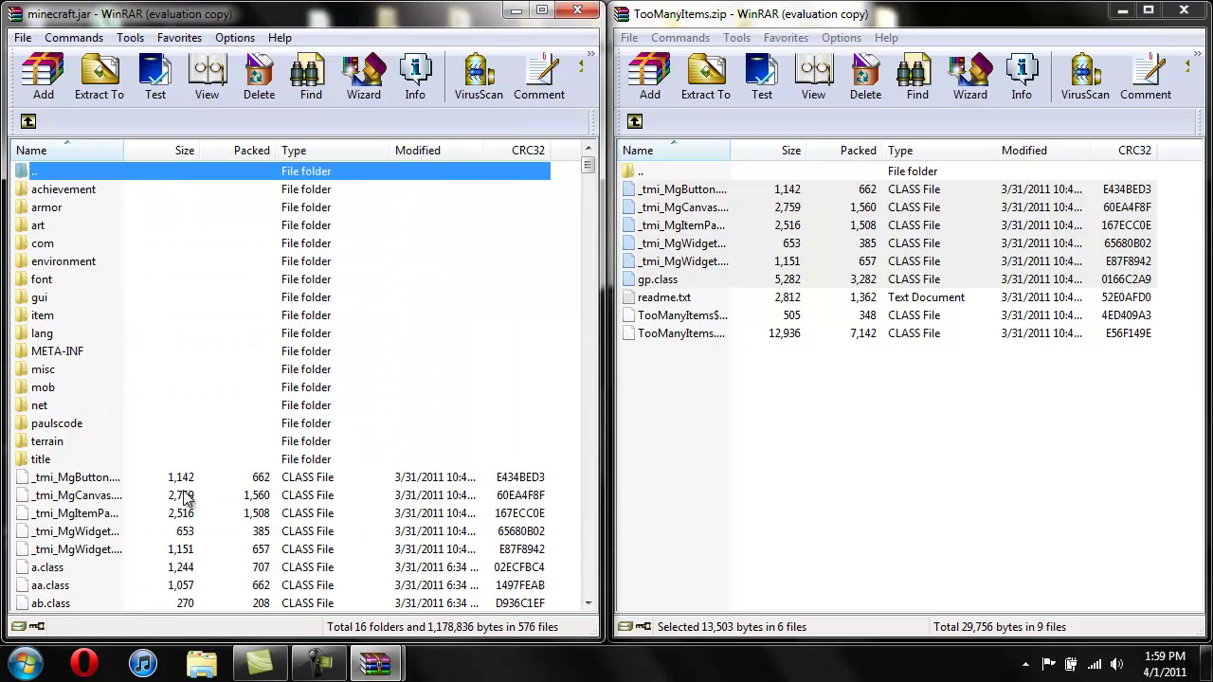
Delete the META-INF folder from minecraft.jar and close both archive windows
click(66, 351)
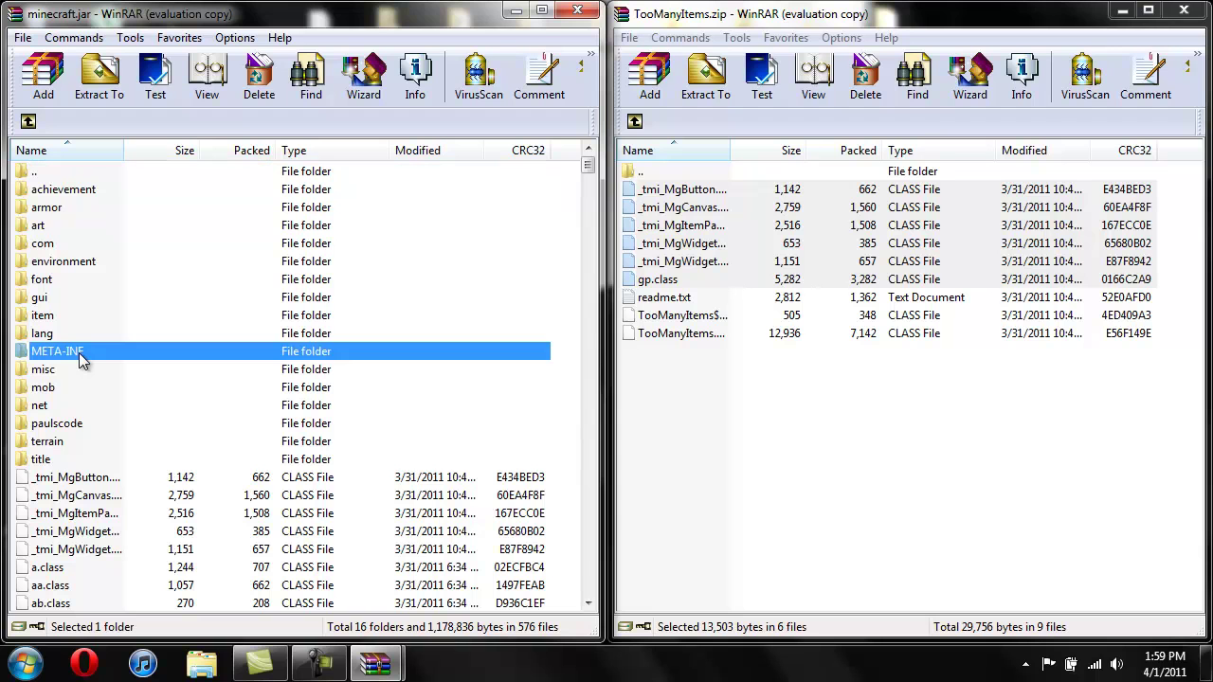
right_click(75, 353)
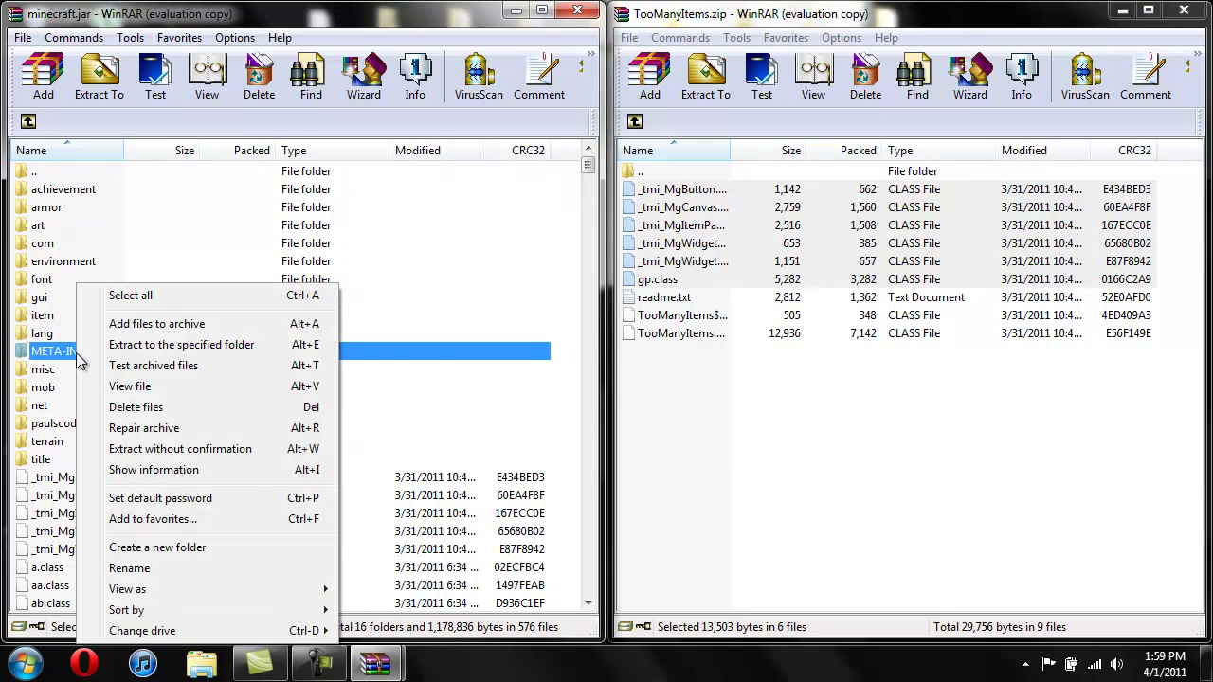
click(156, 415)
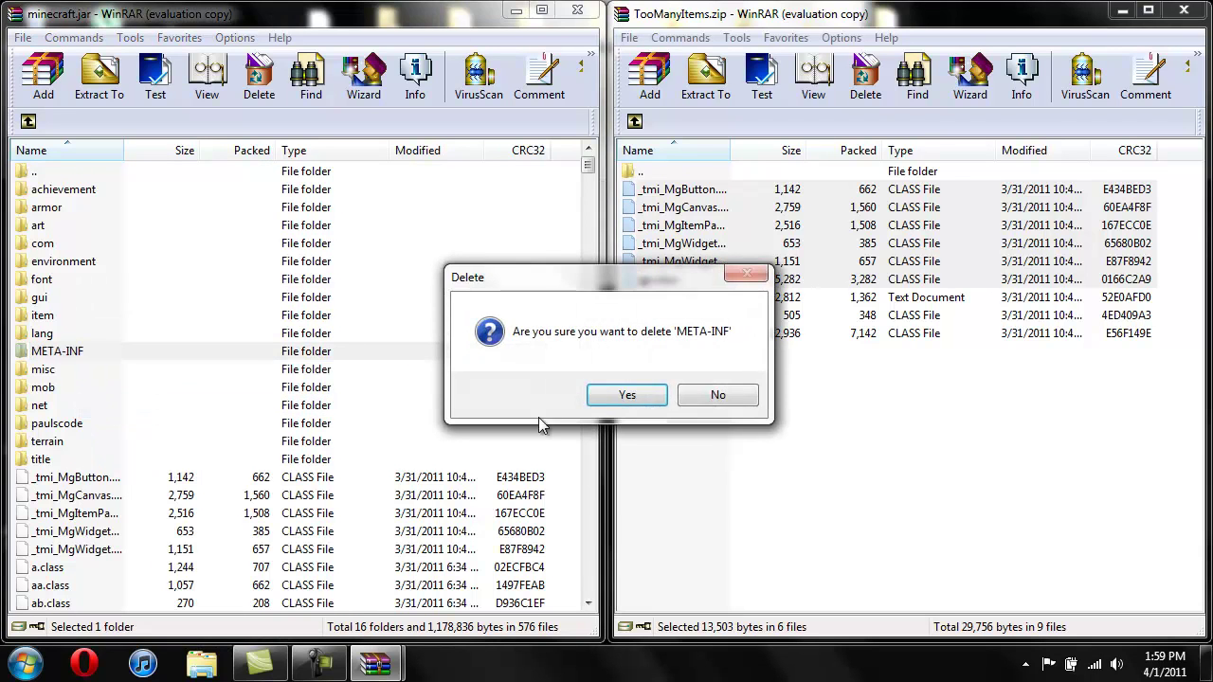
click(625, 390)
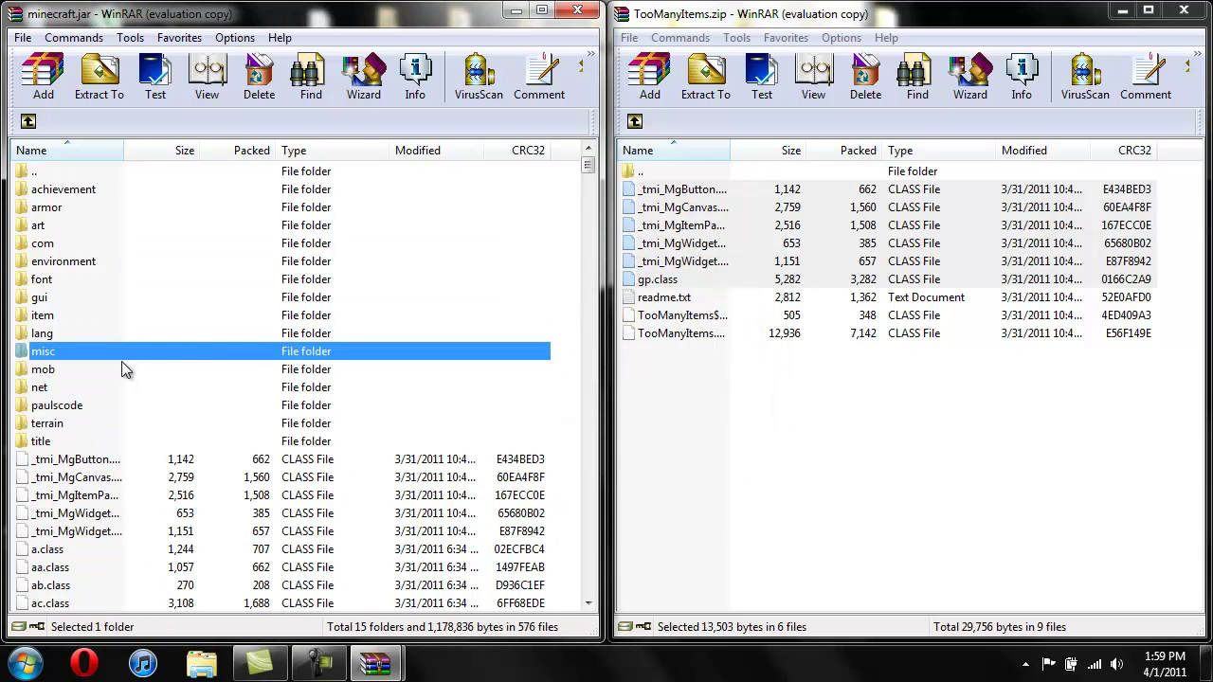
click(577, 10)
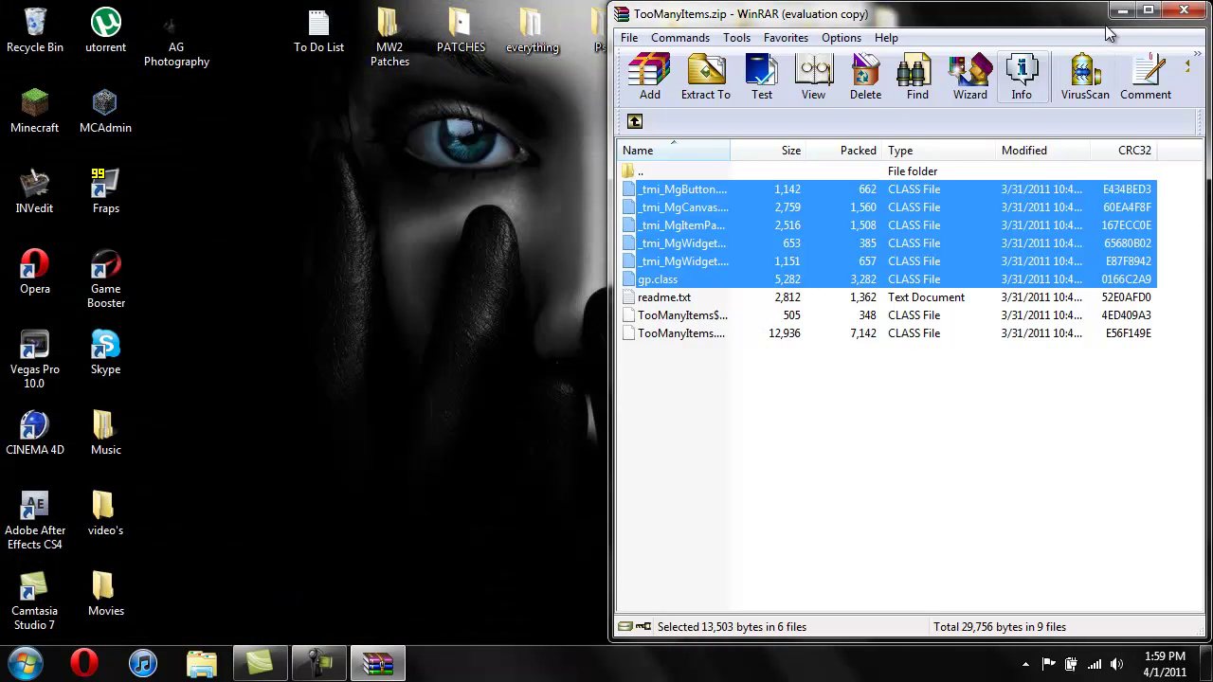
click(1185, 12)
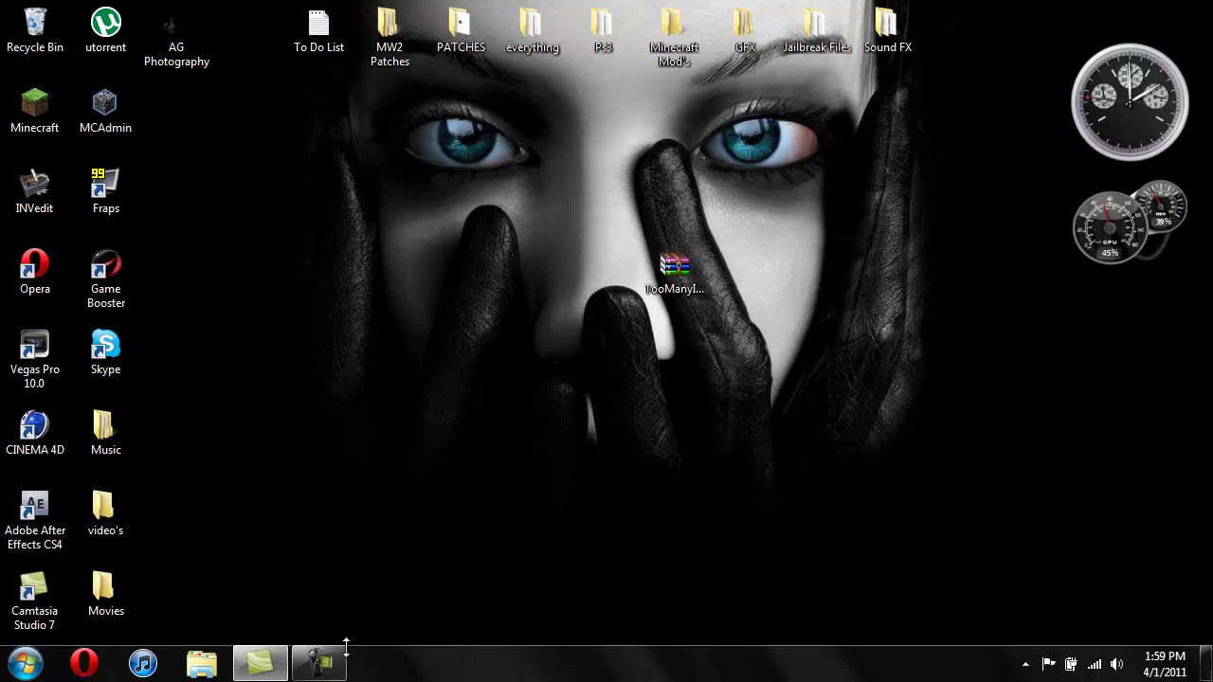
mouse_move(320, 653)
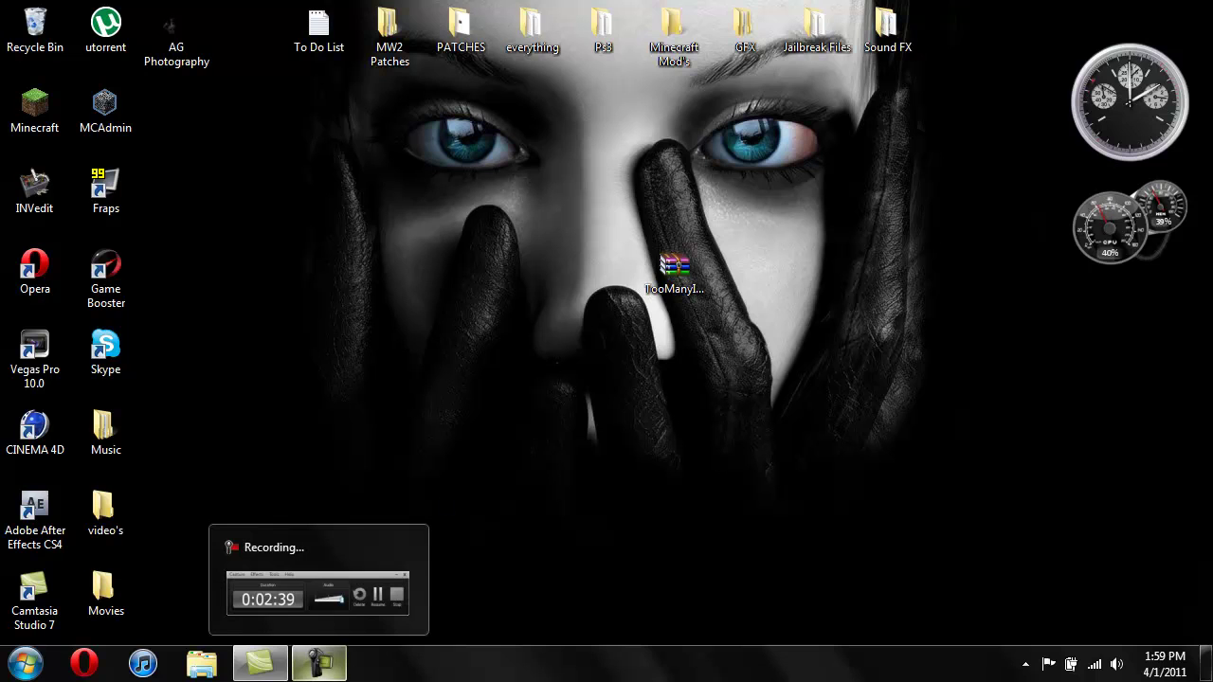
click(327, 663)
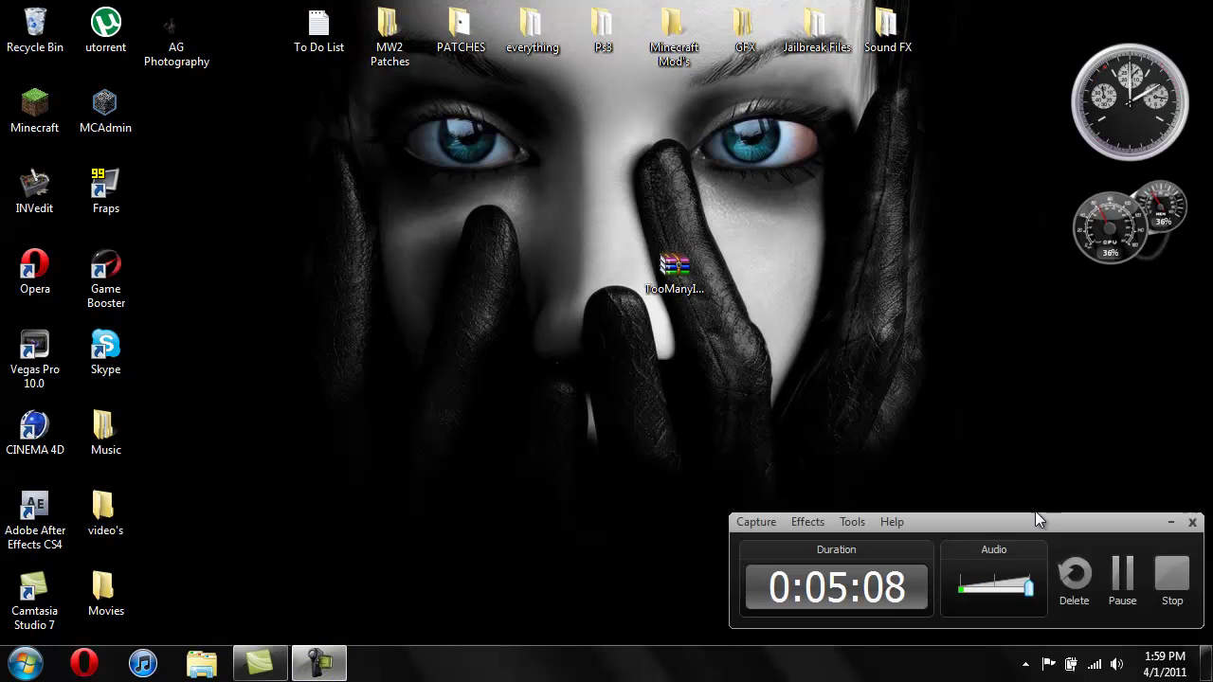